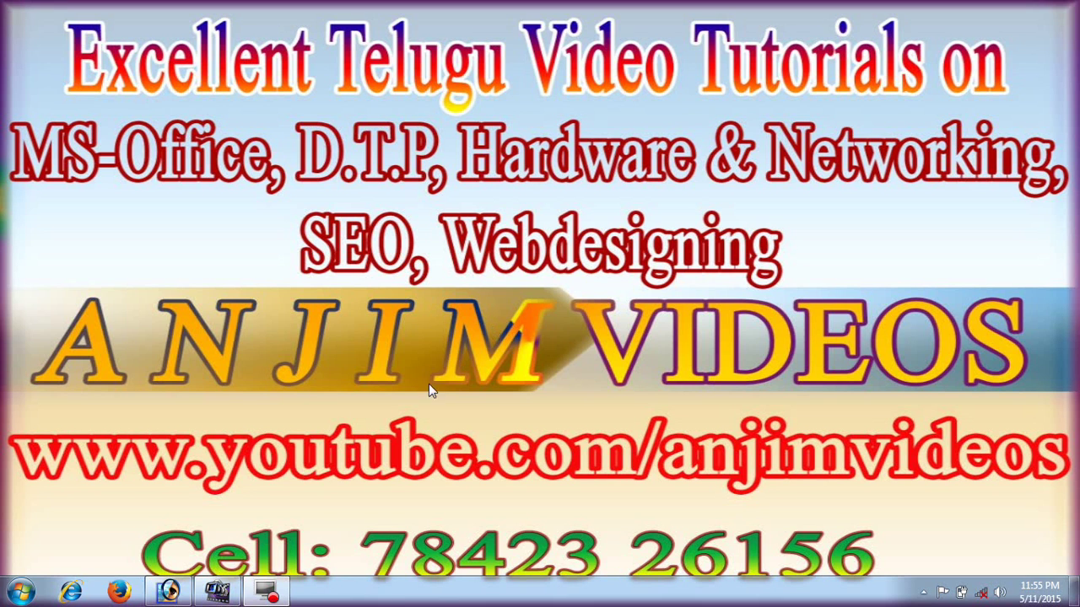
Record a voice note as an audio annotation near the photo's upper-left corner.
click(184, 601)
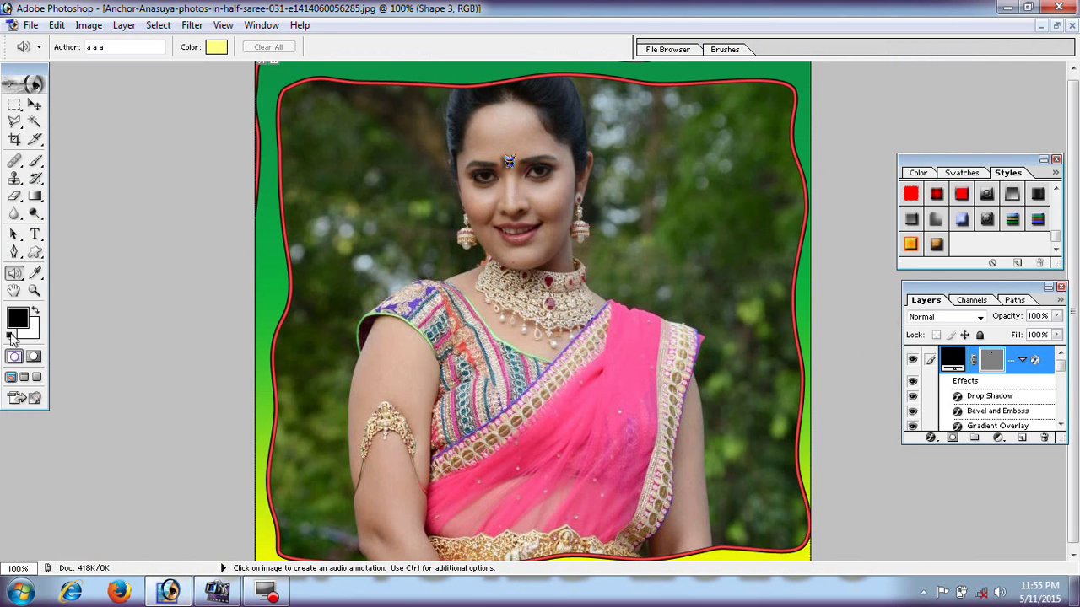
click(15, 279)
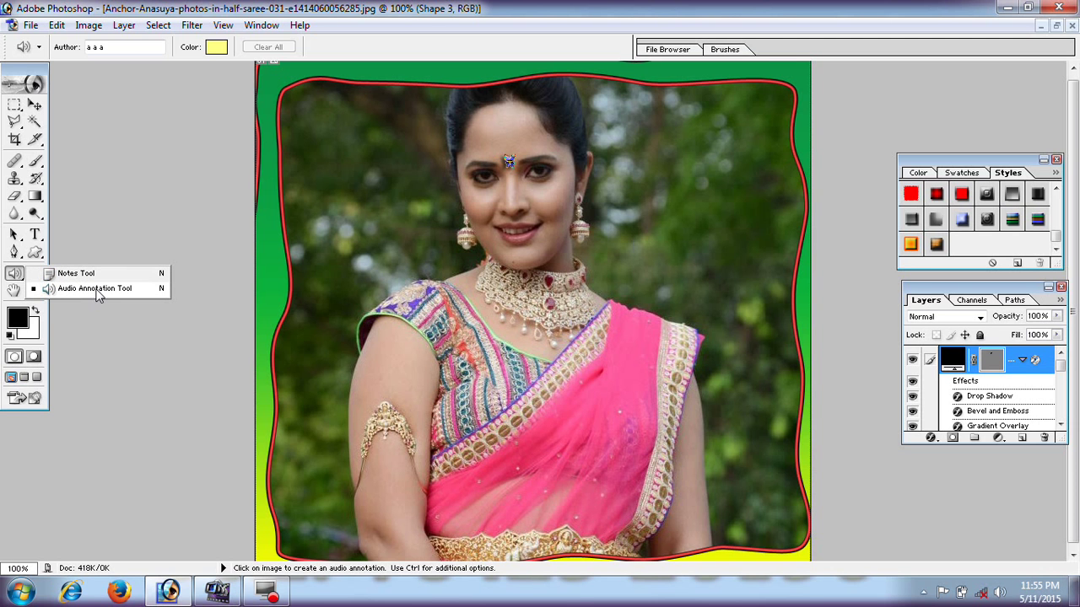
click(98, 288)
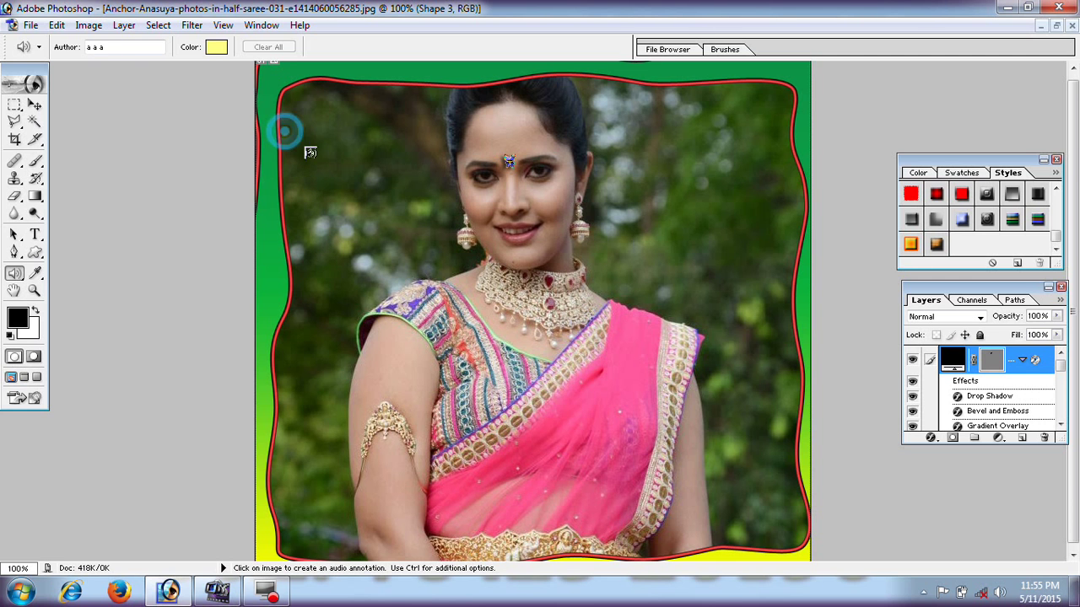
click(328, 179)
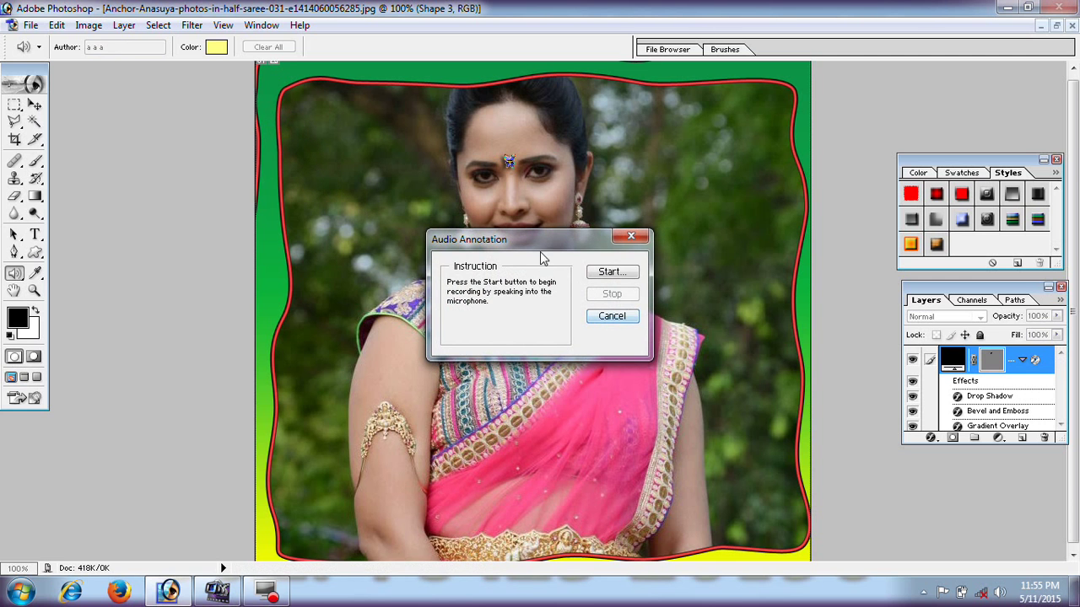
mouse_move(537, 243)
mouse_down()
mouse_move(407, 193)
mouse_move(391, 168)
mouse_up()
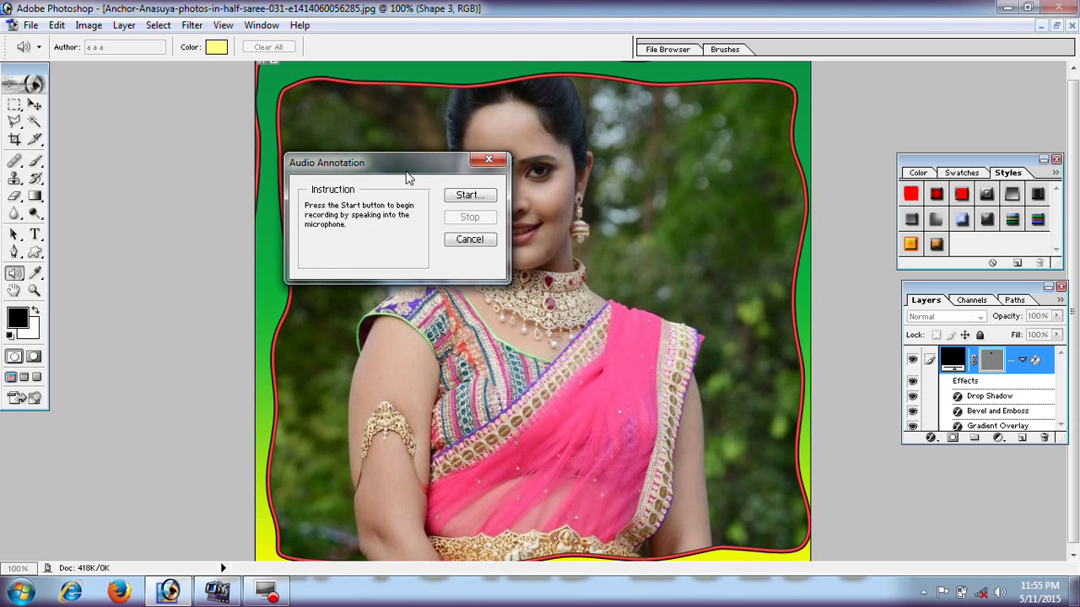
drag(400, 163, 400, 152)
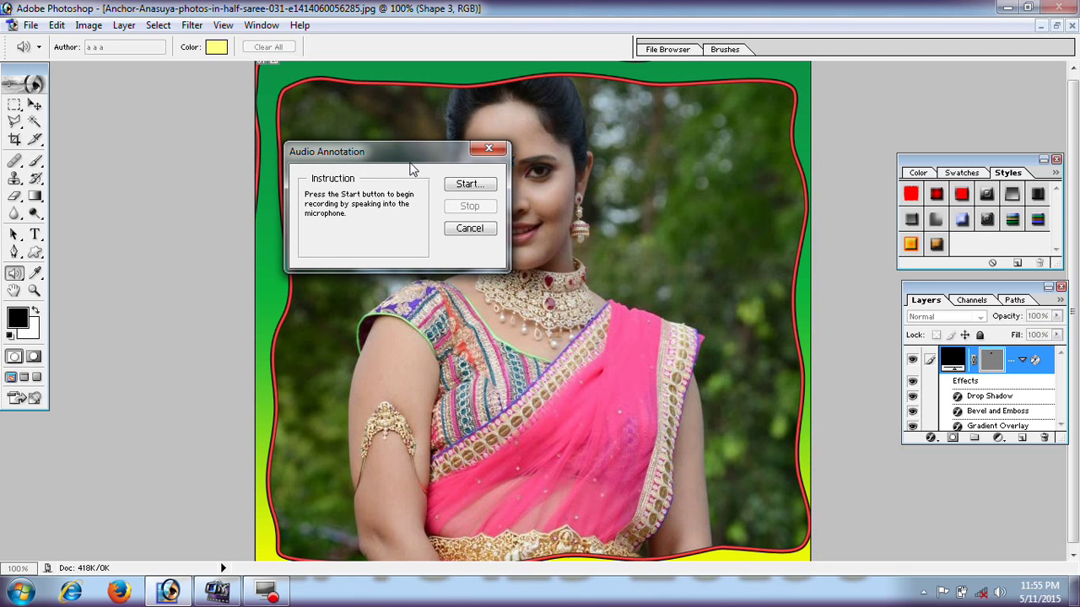
click(472, 188)
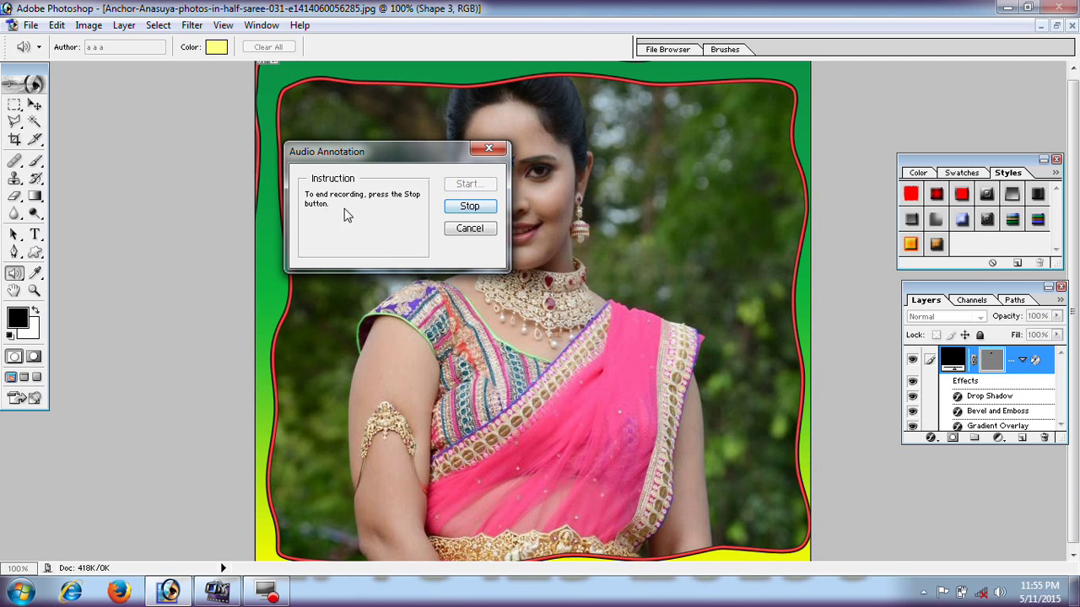
click(460, 208)
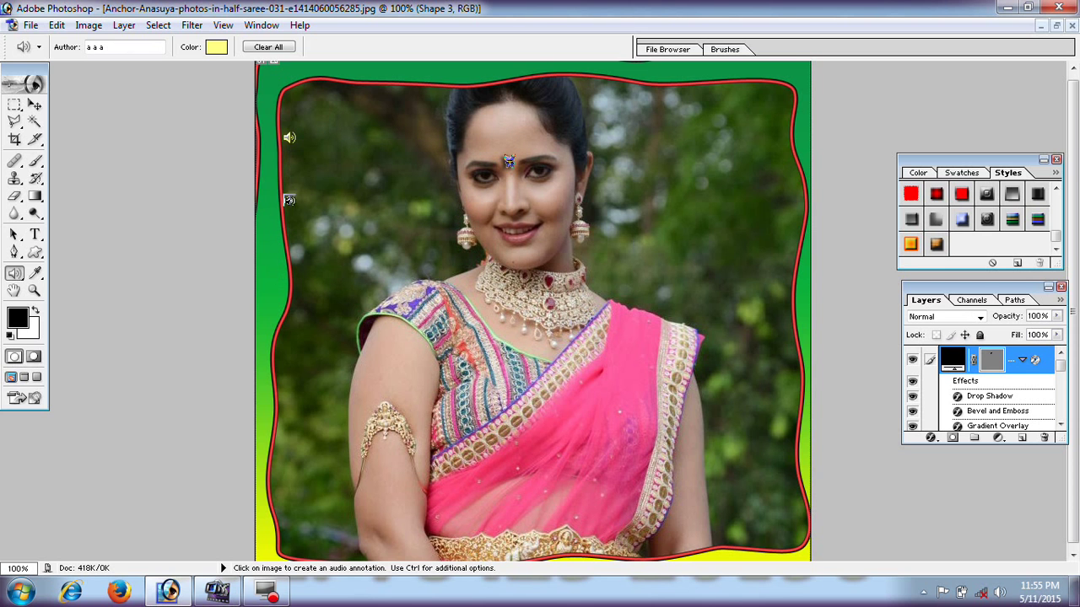
Play back the audio annotation, dismissing the extra recording dialogs without recording.
double_click(289, 137)
double_click(289, 138)
click(290, 138)
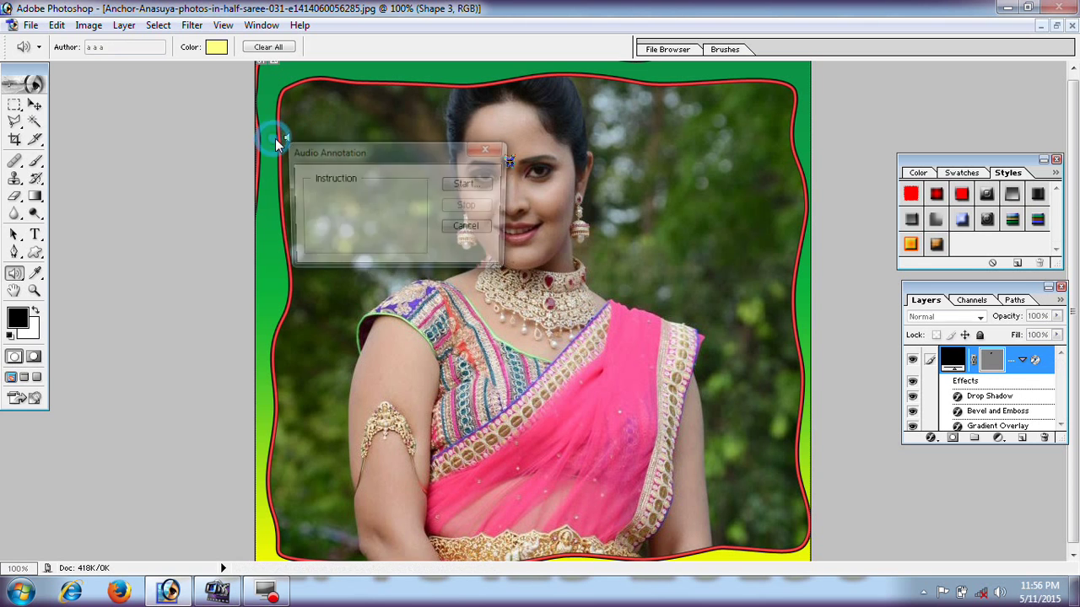
click(470, 229)
double_click(289, 140)
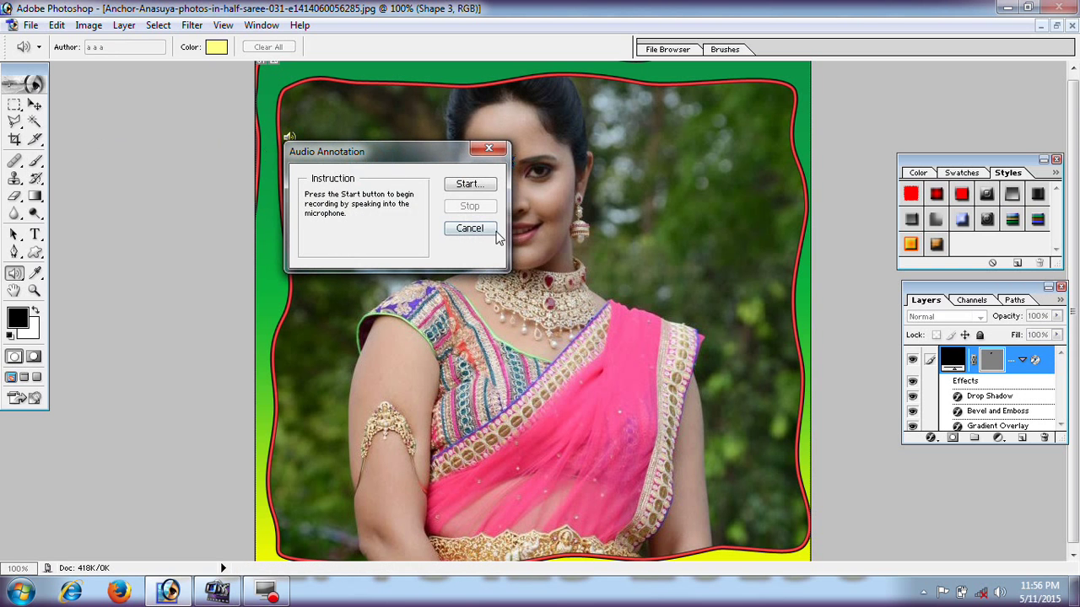
click(485, 227)
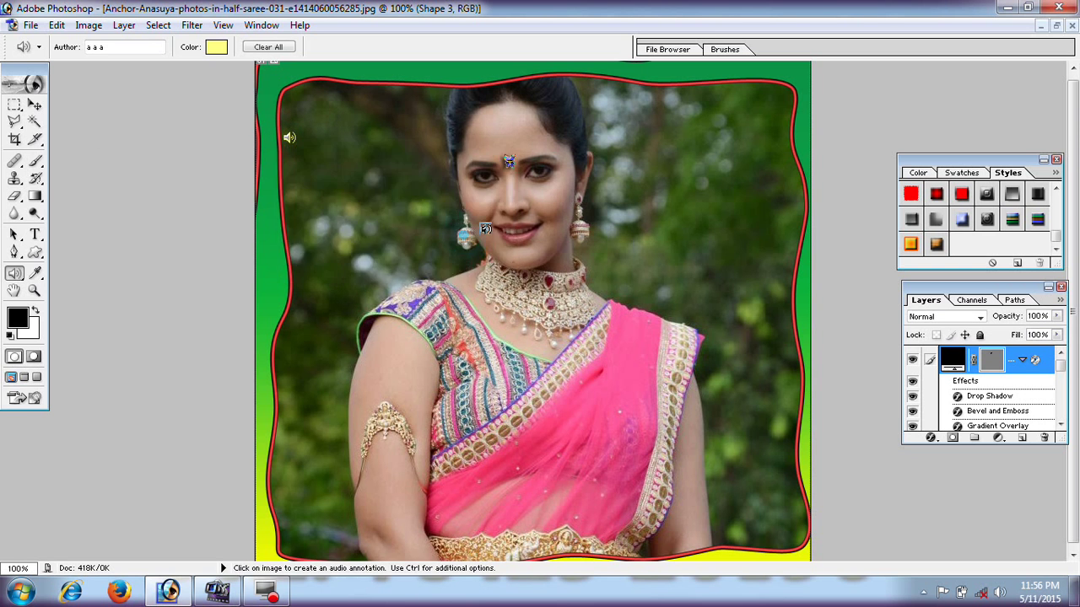
Move the audio annotation, clear all annotations, and start closing the saree photo.
click(34, 104)
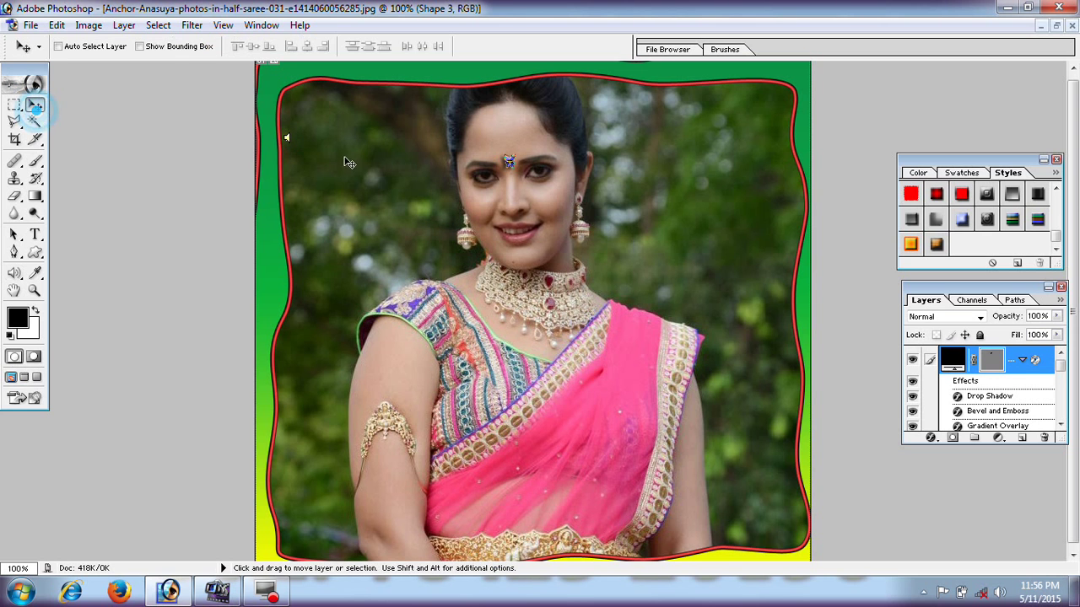
drag(284, 141, 320, 169)
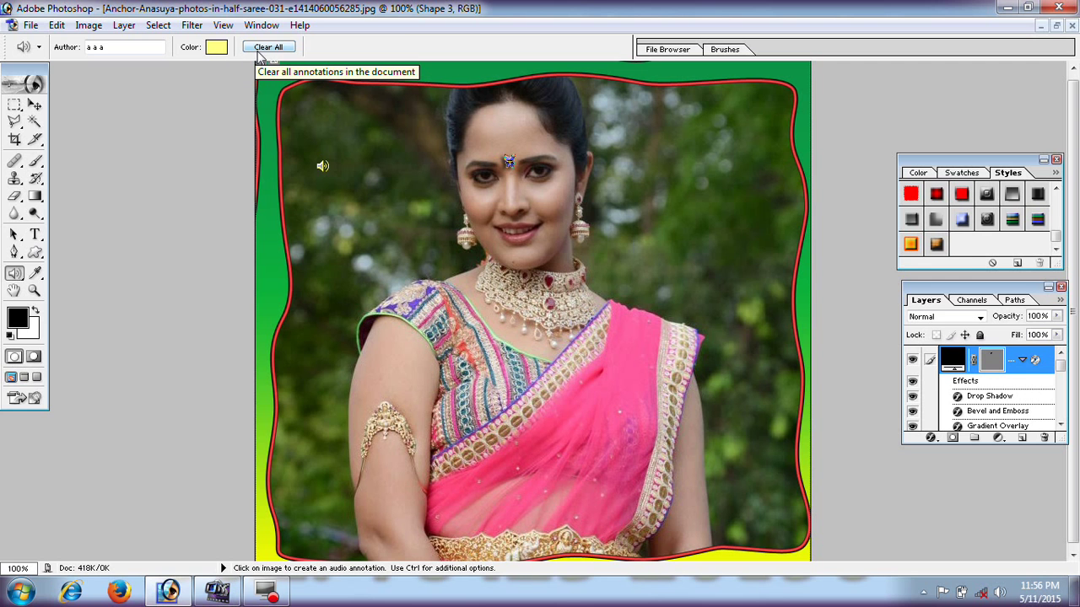
click(267, 48)
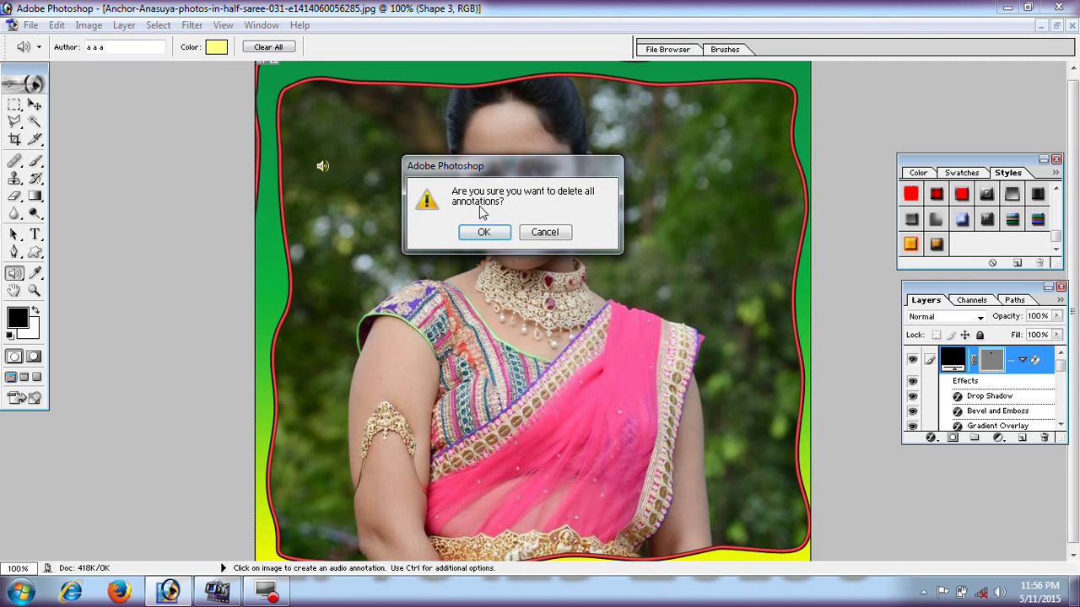
click(485, 234)
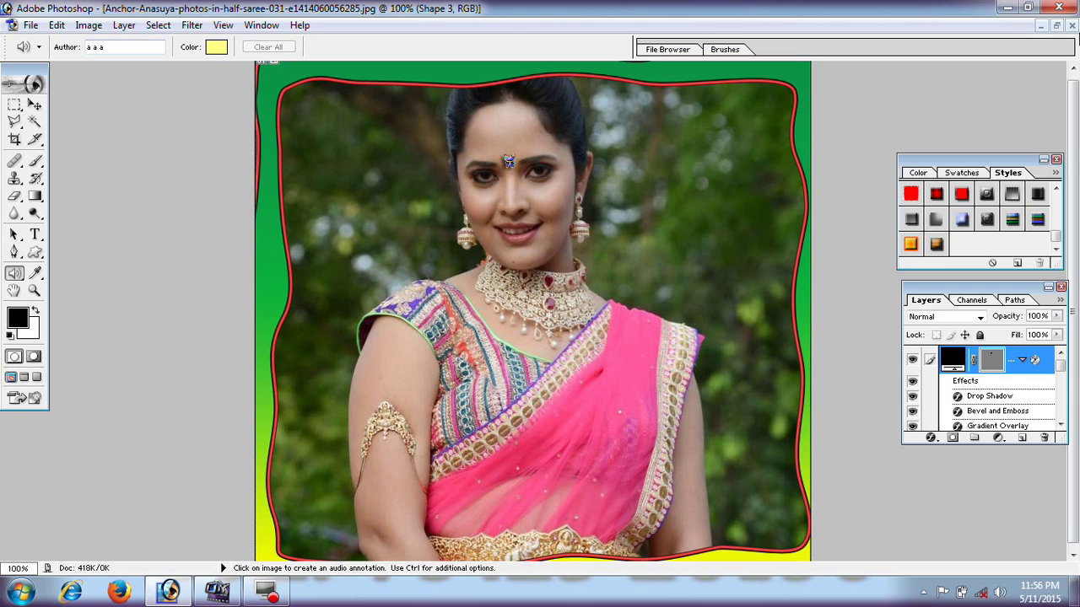
click(1069, 26)
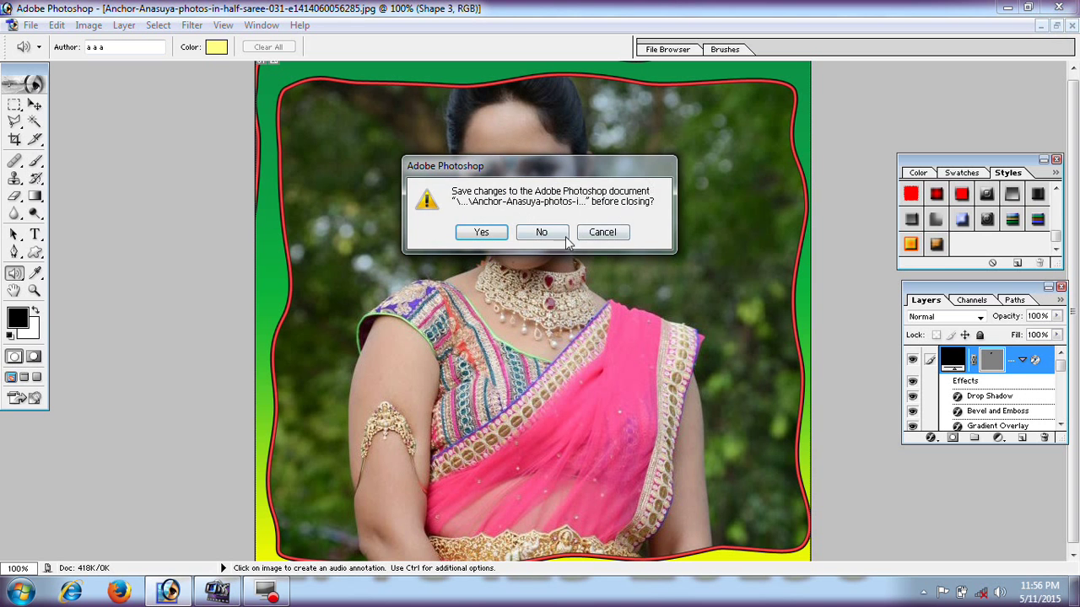
Close the saree photo and Untitled-1 without saving changes.
click(541, 232)
click(1068, 25)
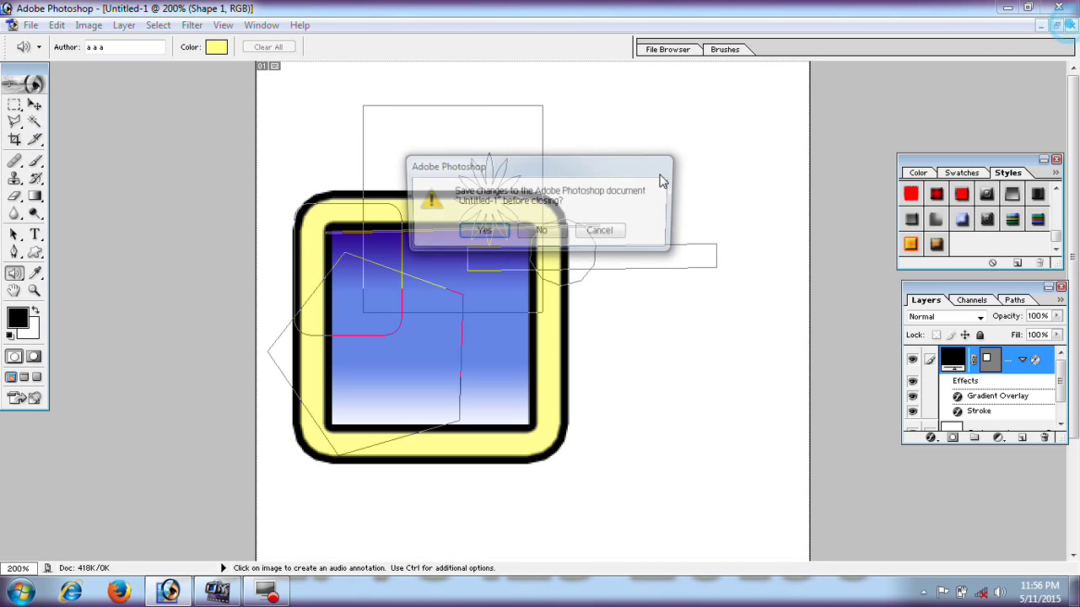
click(541, 231)
Open wallpaper 1, the green forest image, from the Wallpapers folder.
key(ctrl+o)
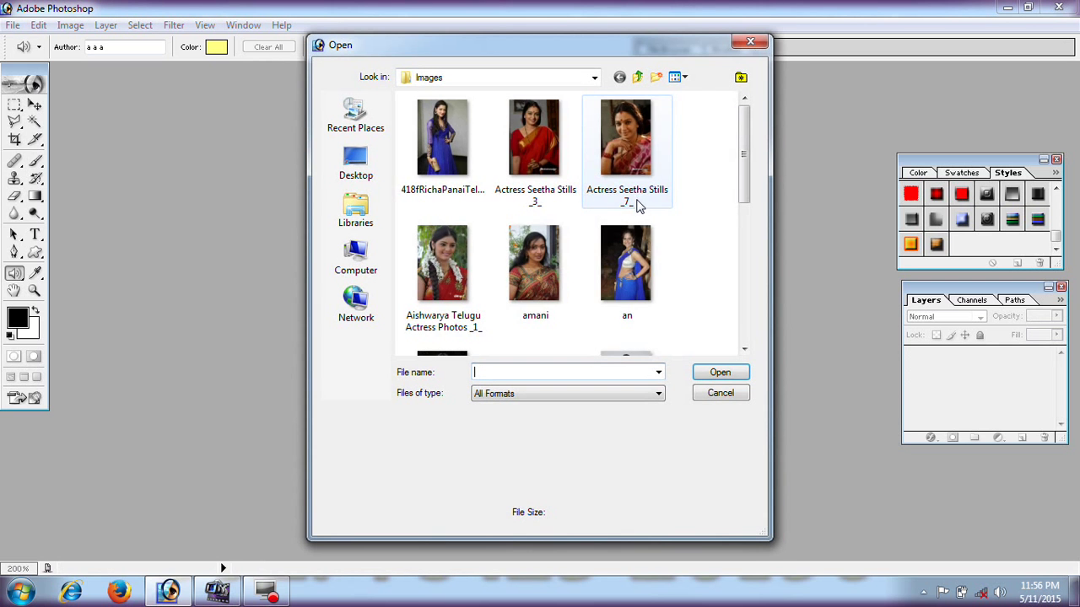
double_click(535, 188)
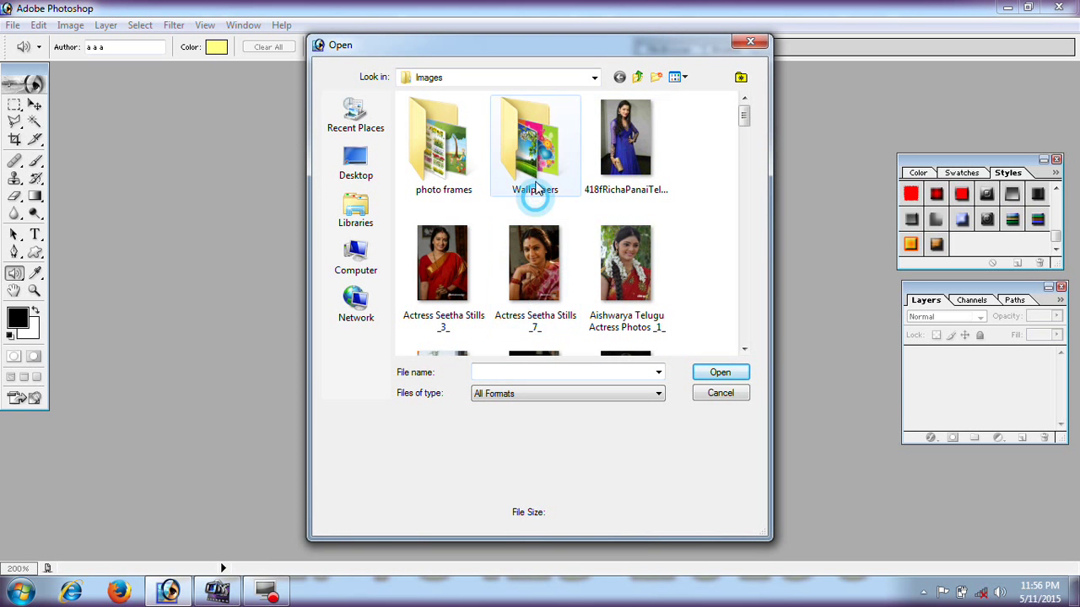
click(540, 256)
click(529, 159)
click(447, 145)
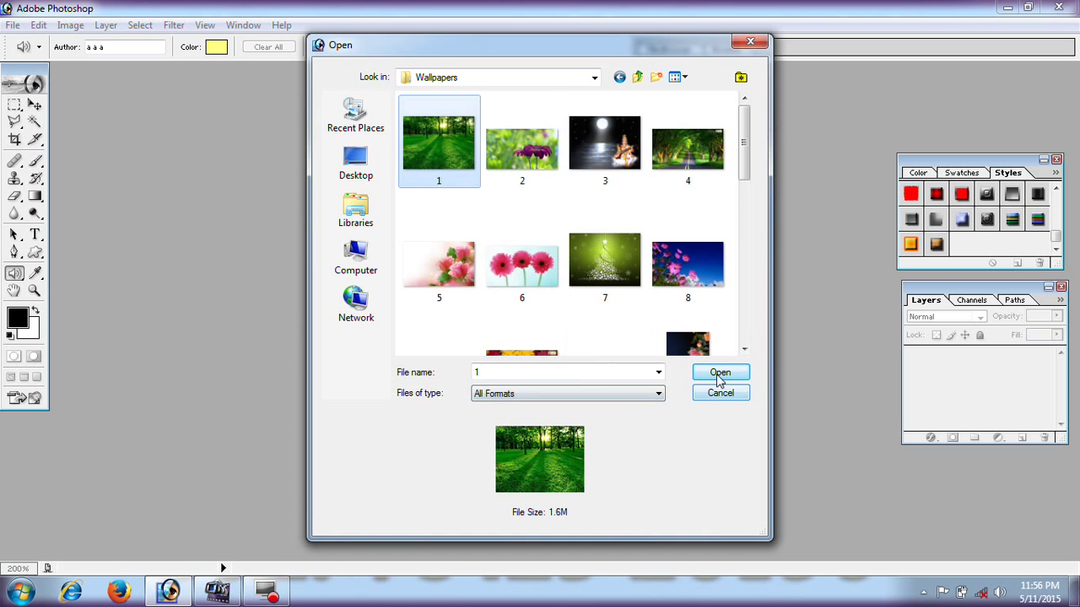
click(719, 374)
Open the photo of the woman in the saree from the Images folder.
key(ctrl+o)
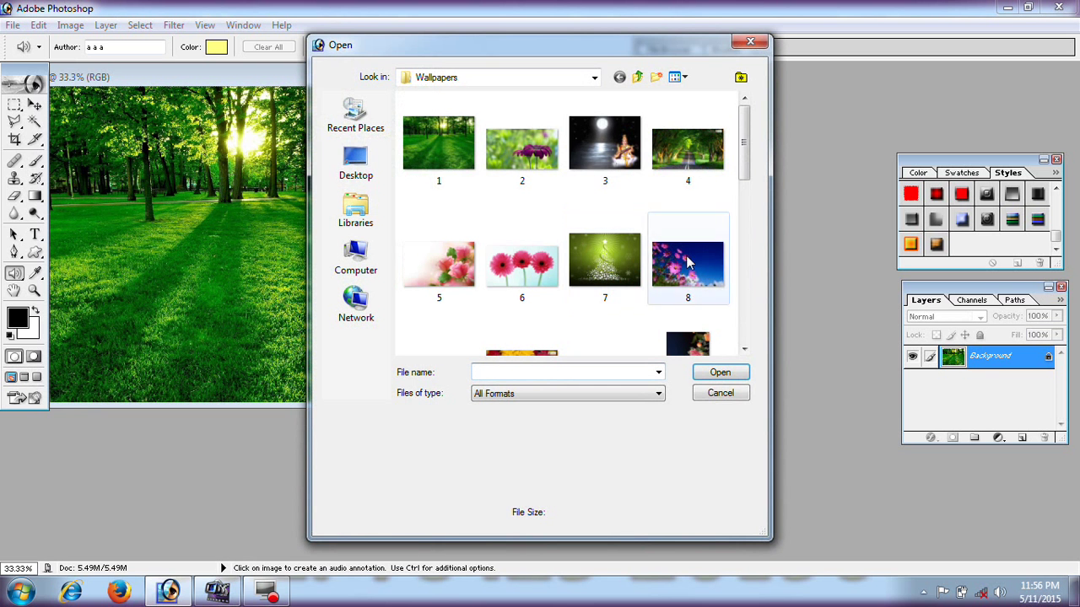
click(637, 77)
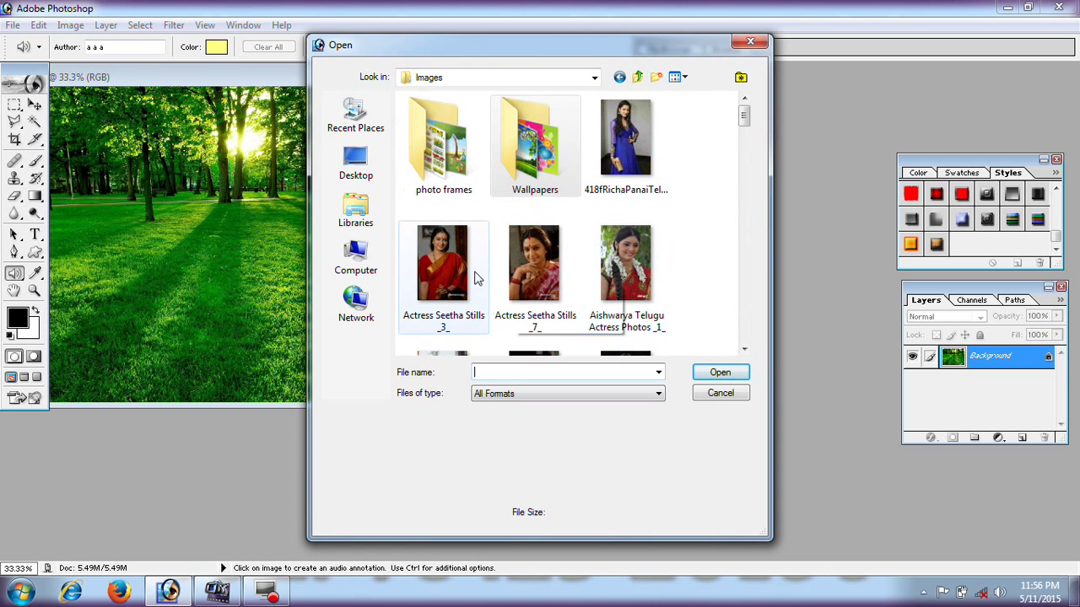
click(477, 278)
click(530, 270)
scroll(530, 270, down, 3)
scroll(529, 270, up, 2)
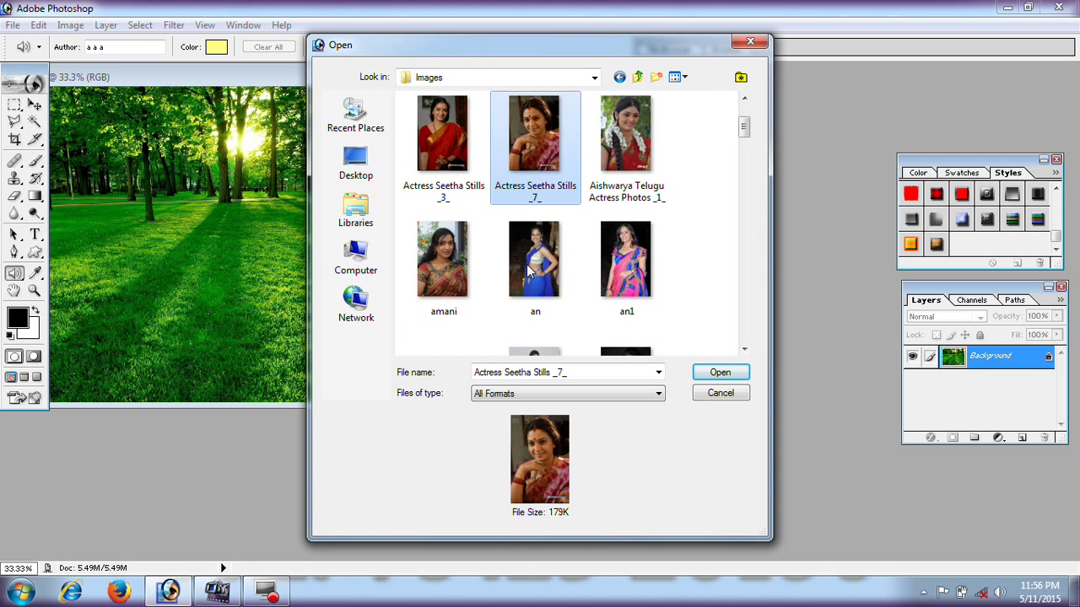
scroll(530, 270, down, 2)
scroll(474, 272, down, 2)
scroll(541, 237, down, 2)
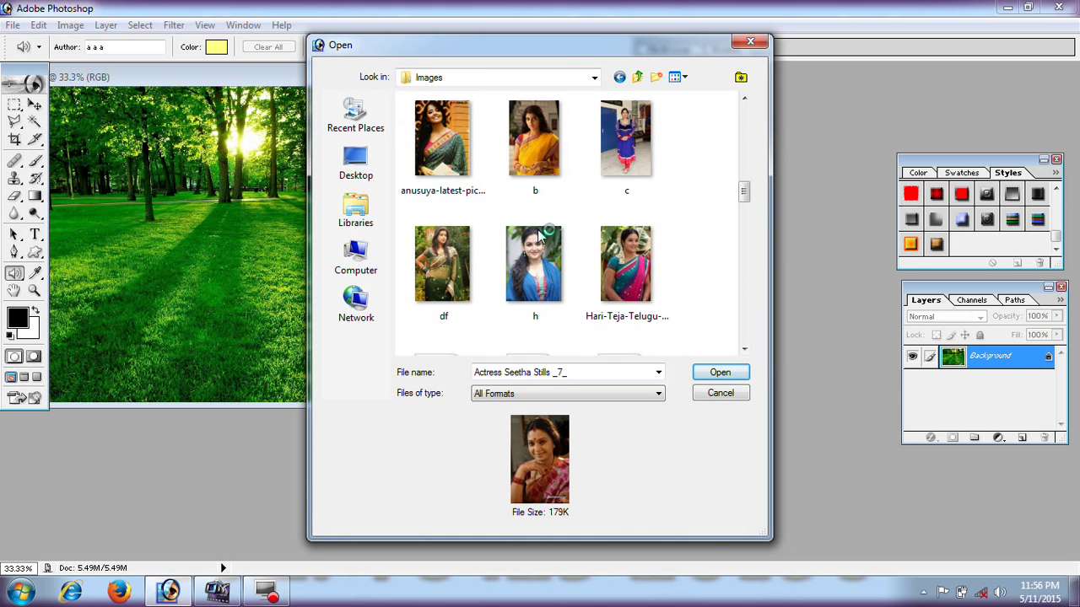
click(626, 287)
scroll(626, 289, down, 3)
scroll(625, 287, down, 3)
scroll(625, 288, down, 5)
scroll(625, 287, up, 5)
scroll(625, 287, up, 5)
scroll(625, 287, down, 2)
scroll(625, 287, up, 5)
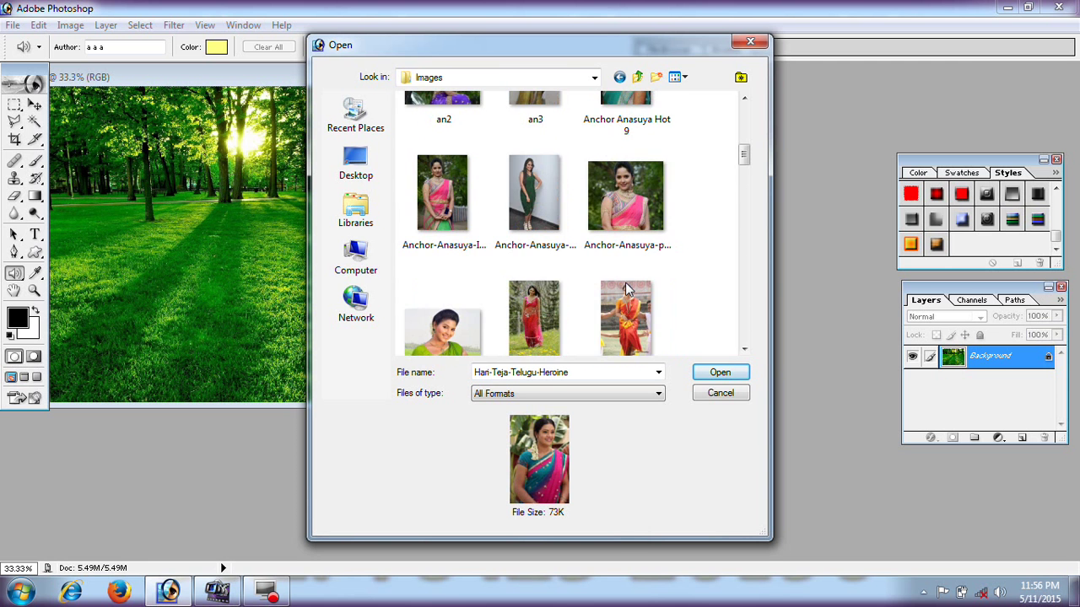
scroll(625, 287, up, 3)
scroll(626, 287, down, 1)
scroll(625, 286, down, 3)
double_click(626, 278)
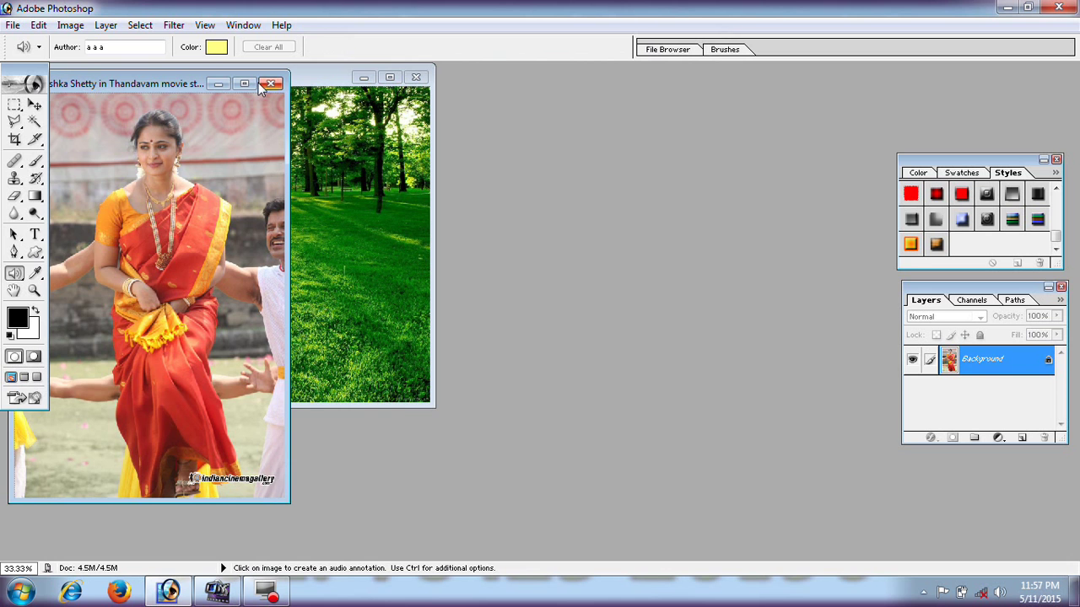
Maximise the saree photo's window and zoom in to 66.7%.
click(240, 85)
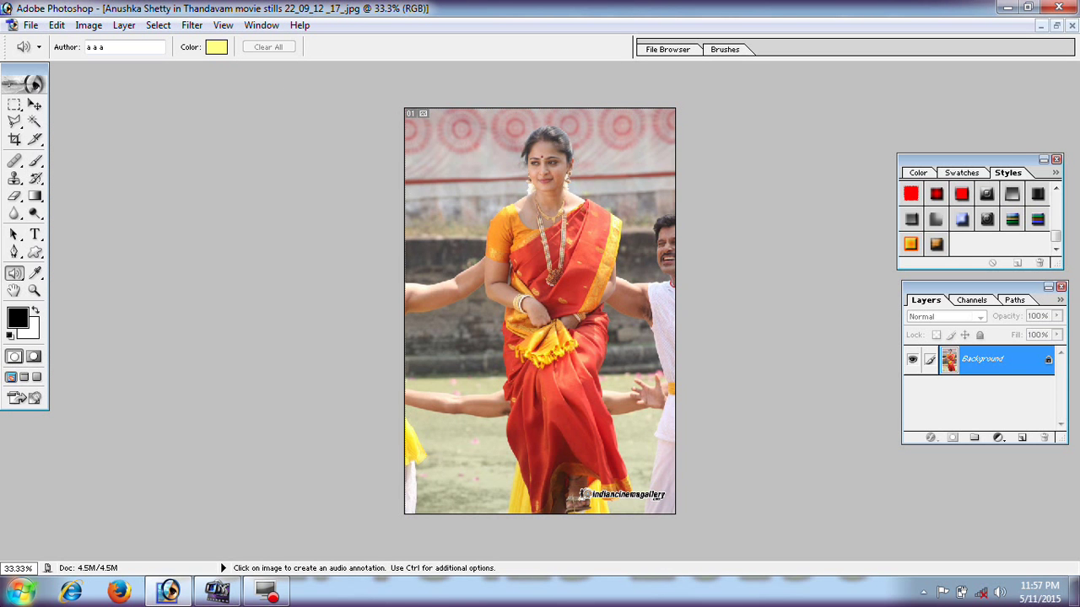
key(ctrl+plus)
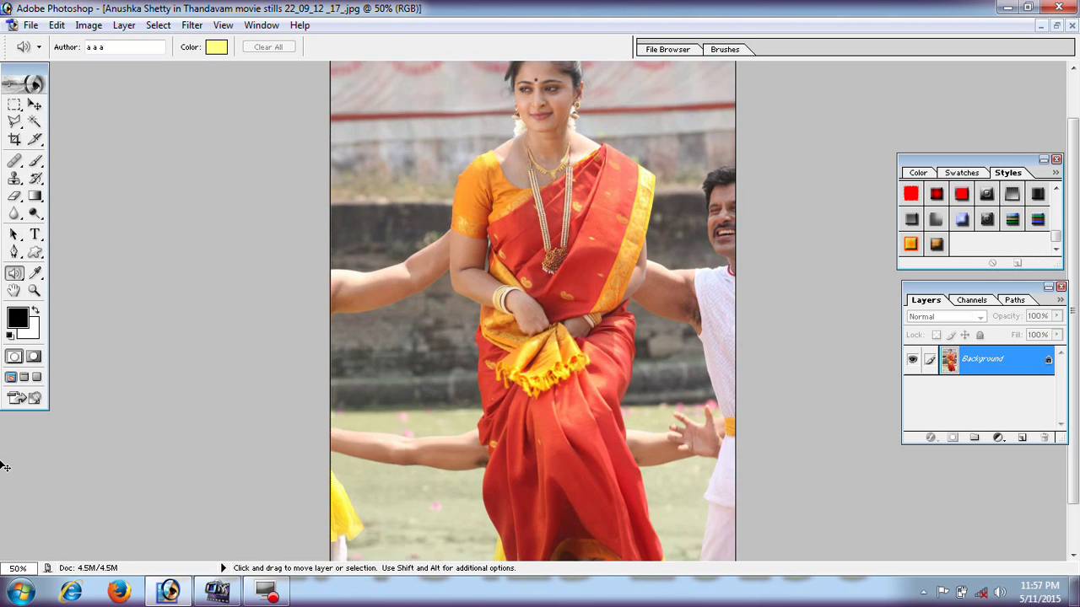
key(ctrl+plus)
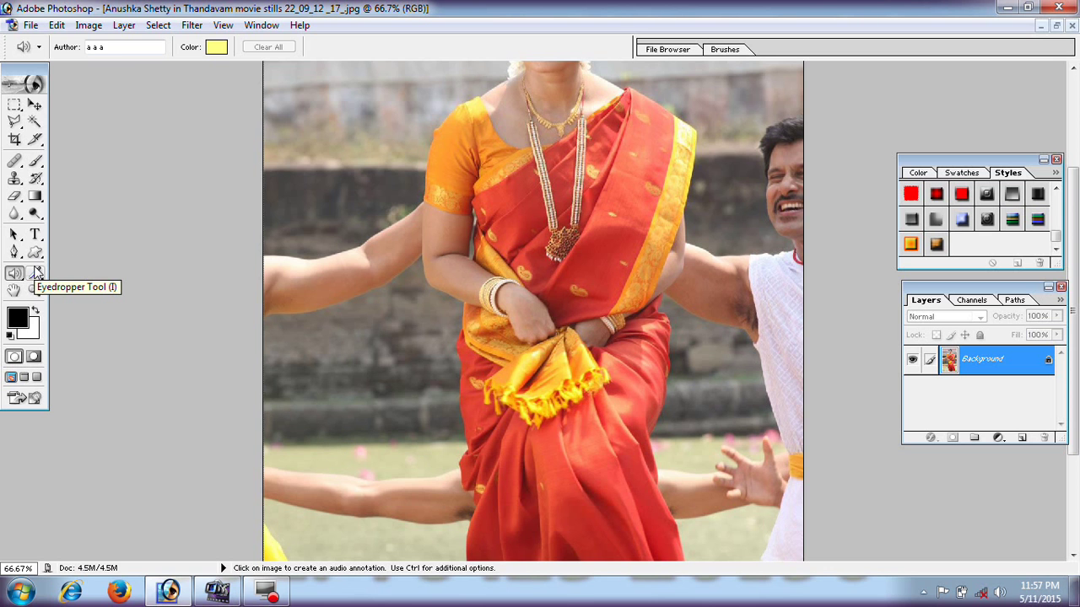
Select the Eyedropper Tool and view the foreground Color Picker, leaving it unchanged.
click(36, 272)
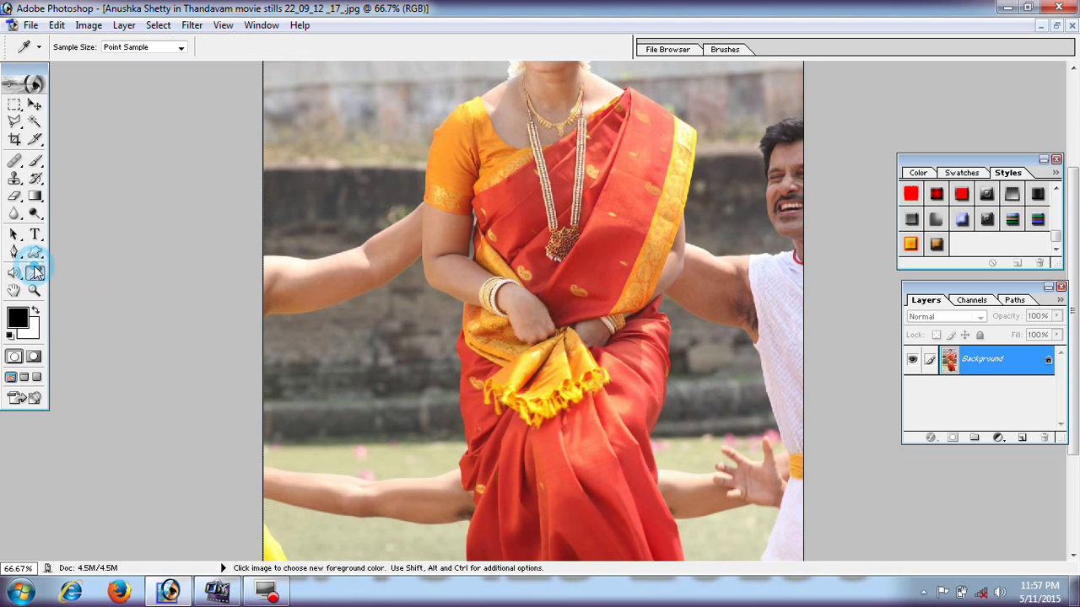
scroll(94, 260, up, 1)
scroll(93, 261, up, 1)
scroll(94, 261, up, 1)
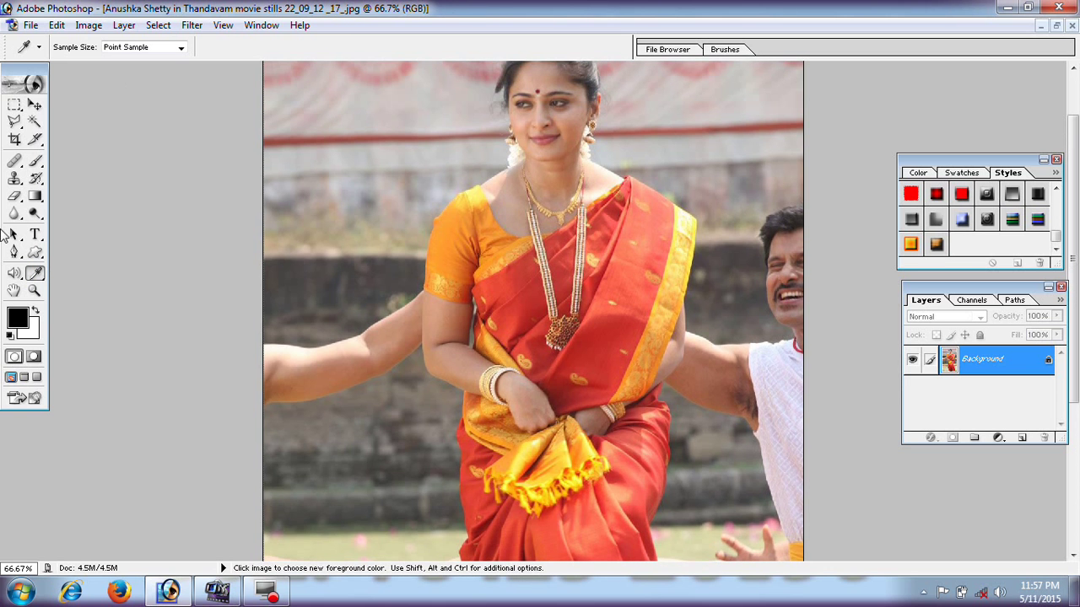
click(22, 319)
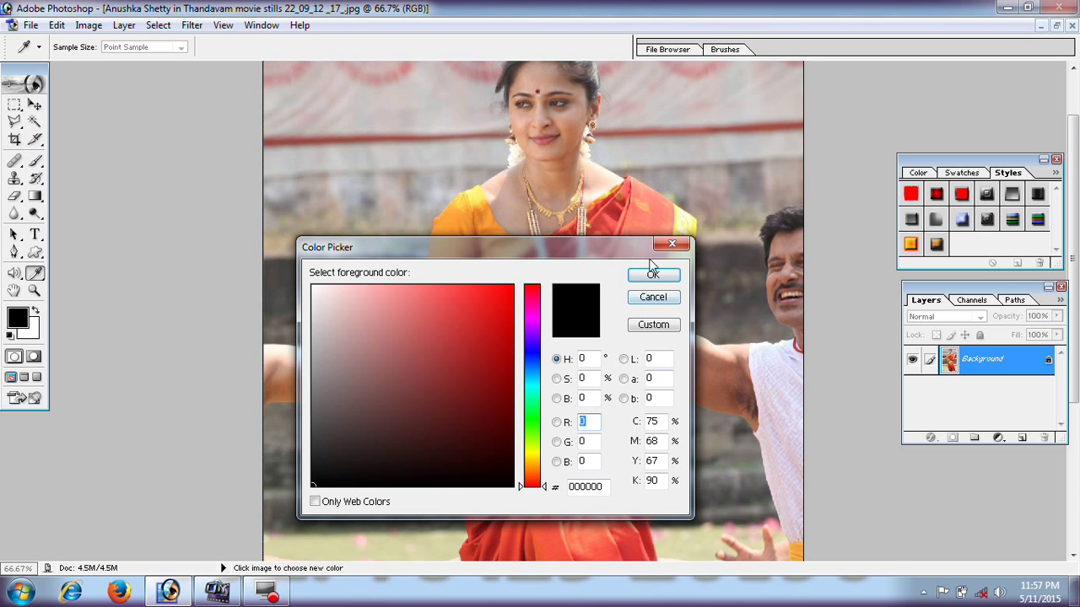
click(653, 297)
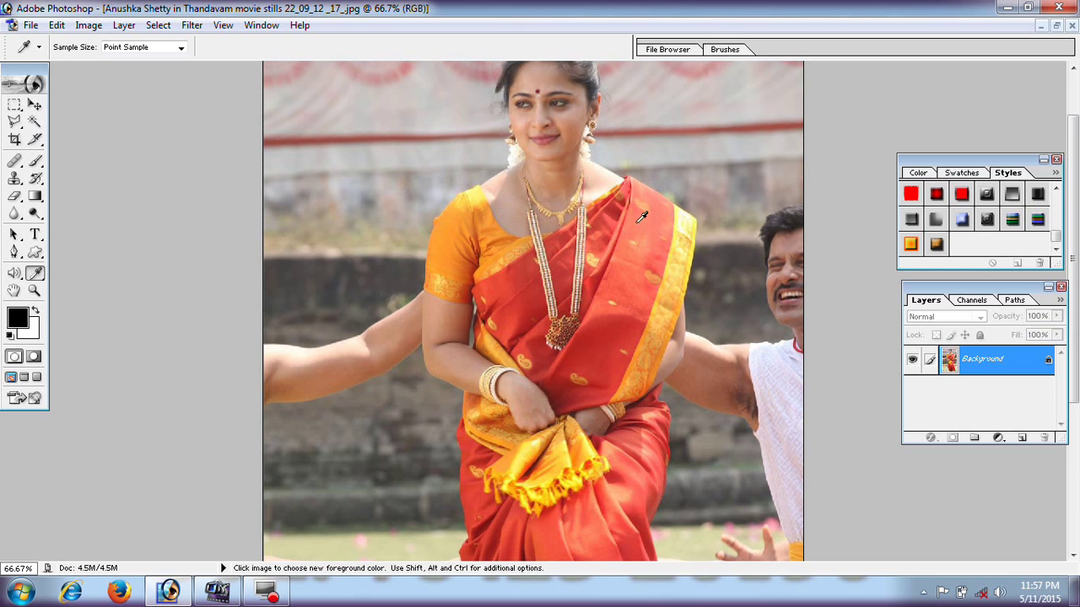
Sample the saree red, face, lips and finally the orange blouse as foreground colour.
click(613, 216)
drag(567, 97, 540, 139)
click(541, 137)
mouse_move(585, 58)
mouse_down()
mouse_move(485, 223)
mouse_move(538, 407)
mouse_up()
drag(35, 273, 119, 299)
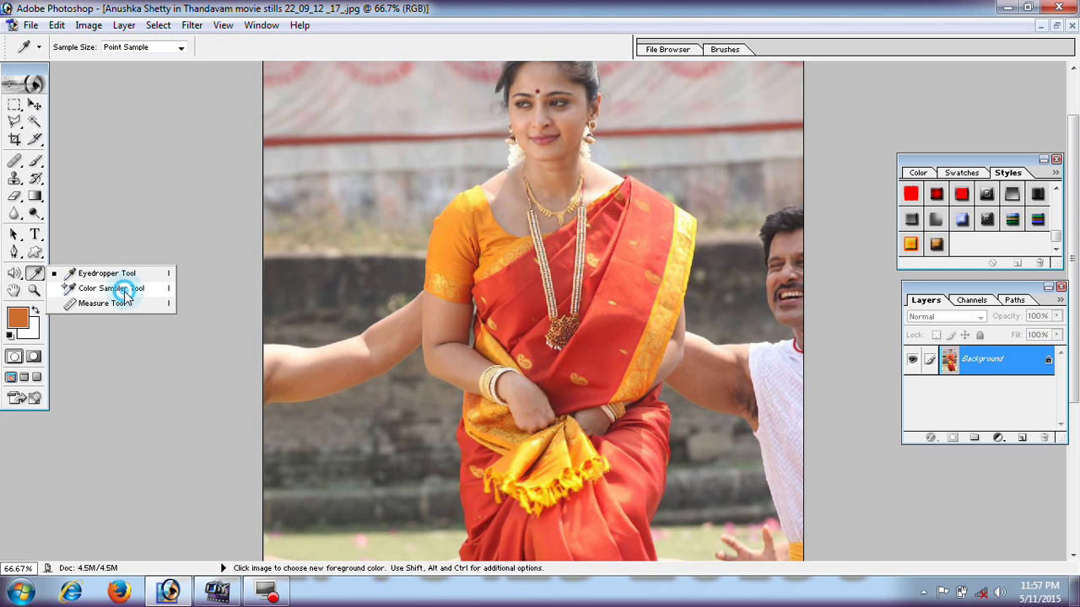
Place colour samplers #1, #2 and #3 on the shoulder, face and saree.
click(125, 287)
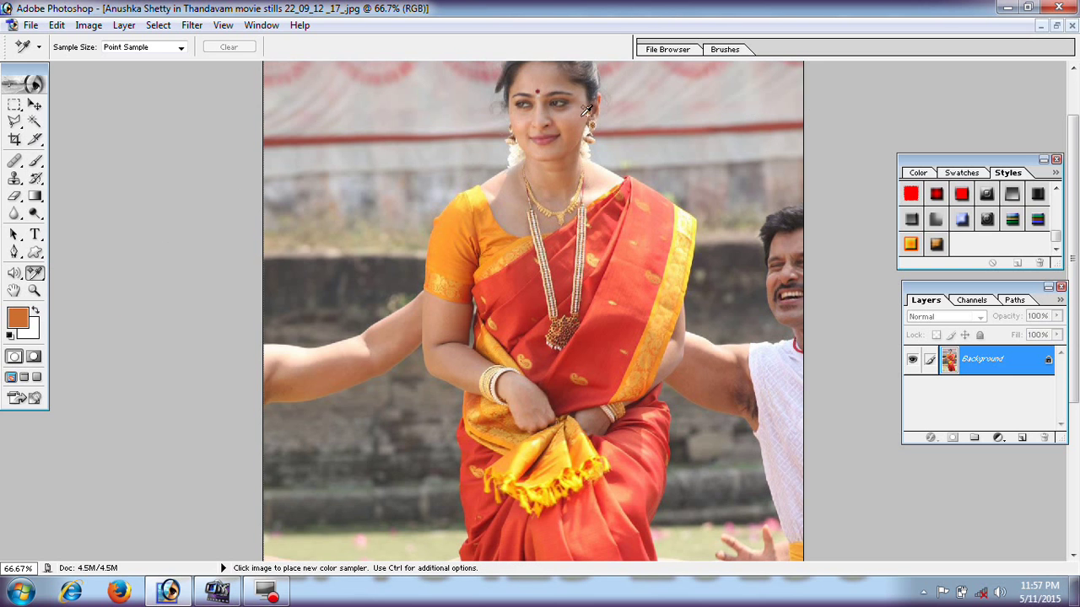
click(481, 203)
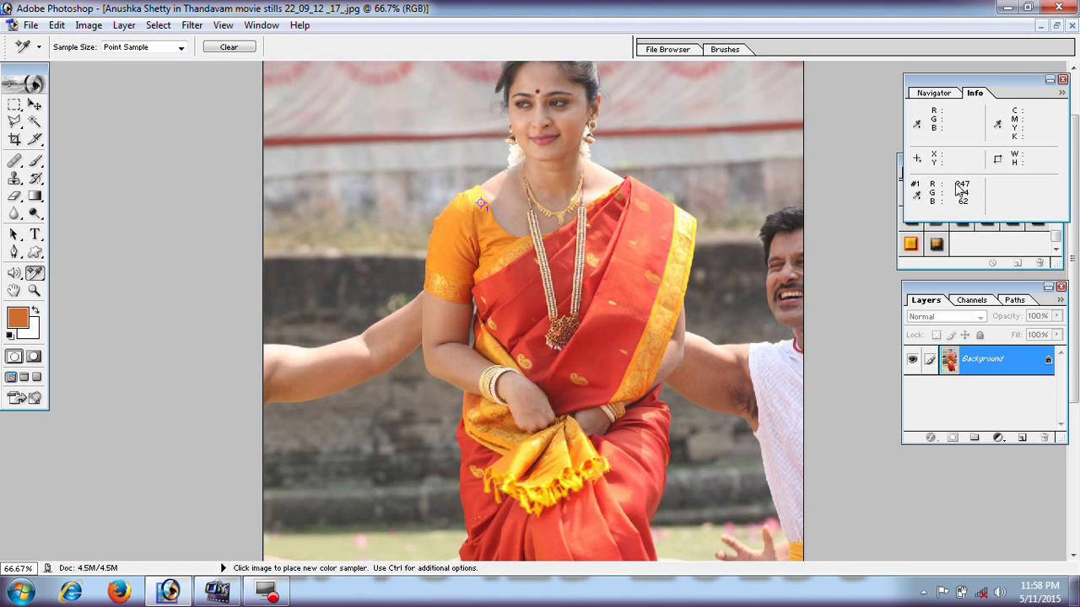
click(522, 132)
click(623, 216)
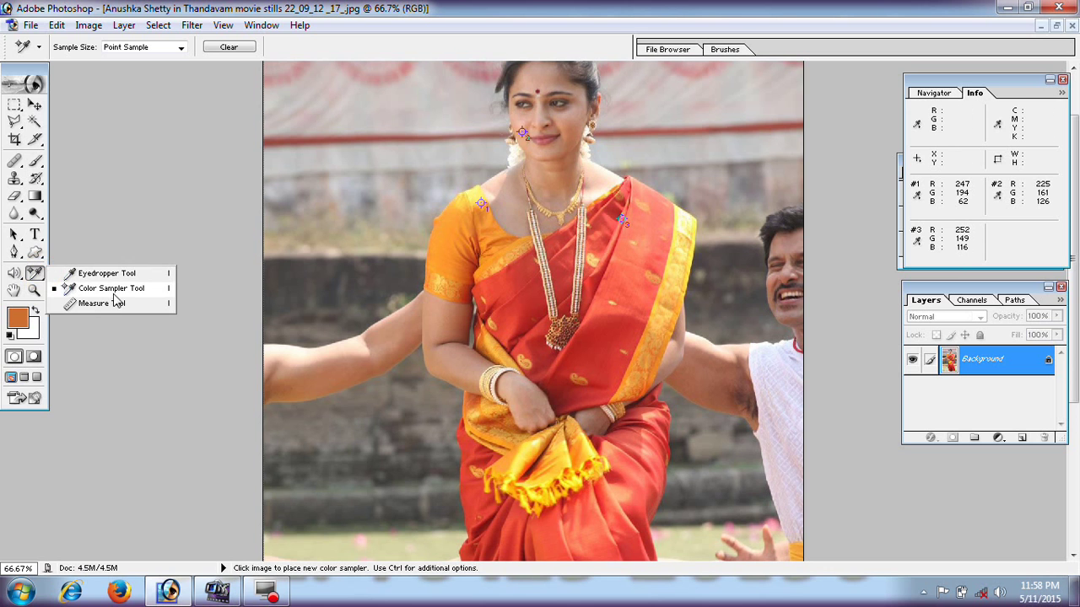
drag(46, 278, 111, 292)
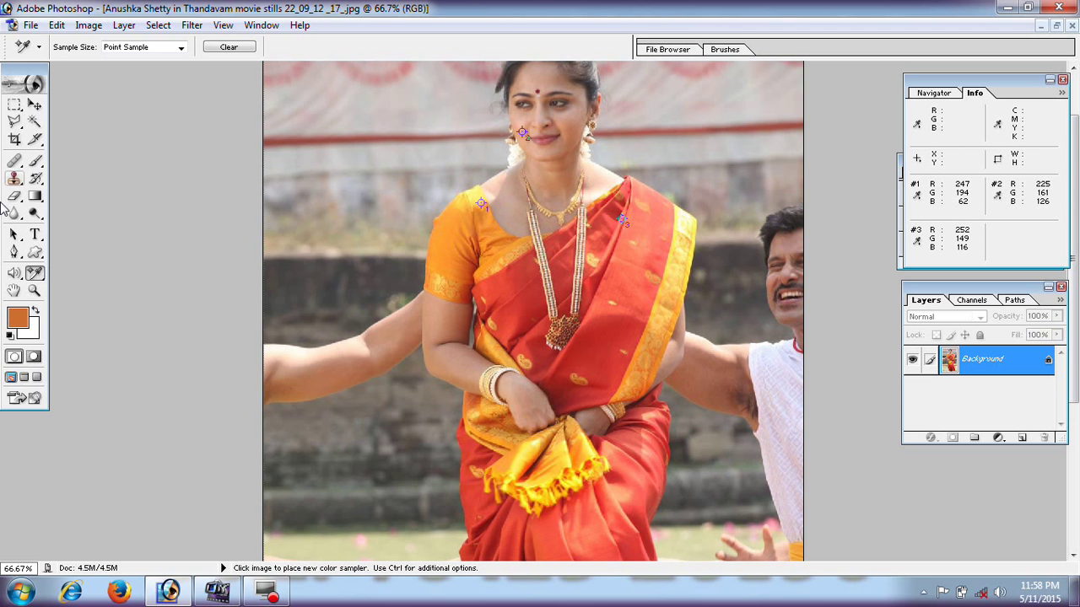
Set the foreground to yellow F7FF3E: R 247, G 294 clamped to 255, blue changed.
click(18, 321)
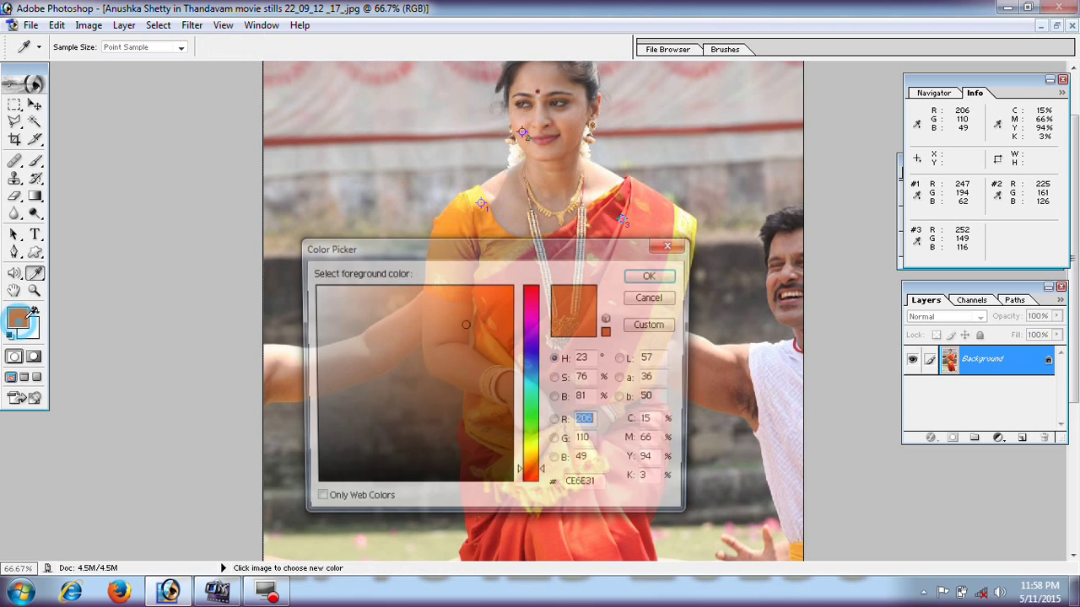
drag(590, 252, 491, 108)
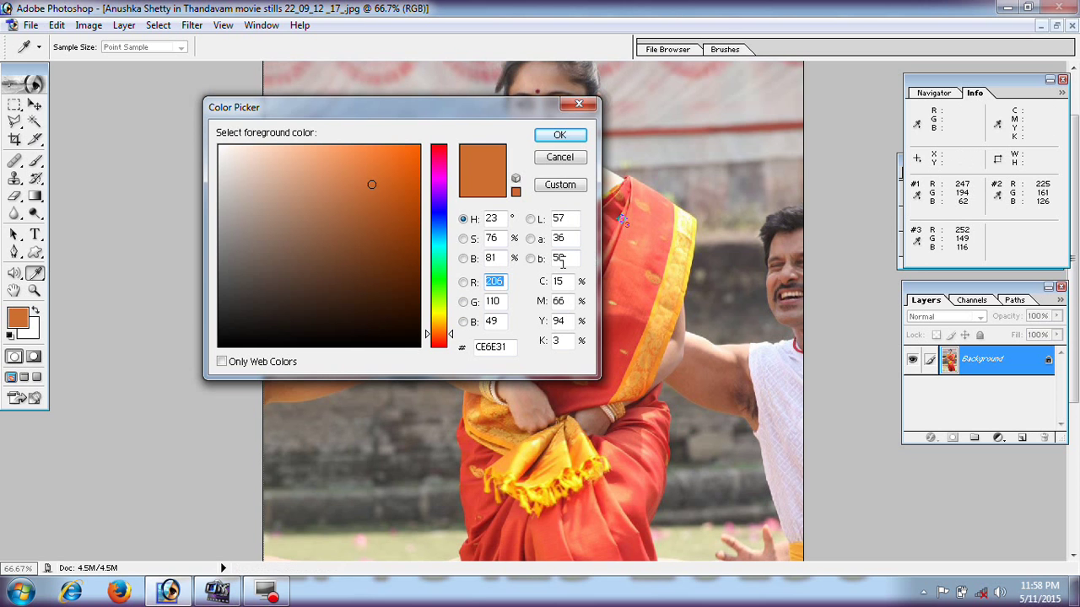
text(247)
drag(503, 301, 487, 299)
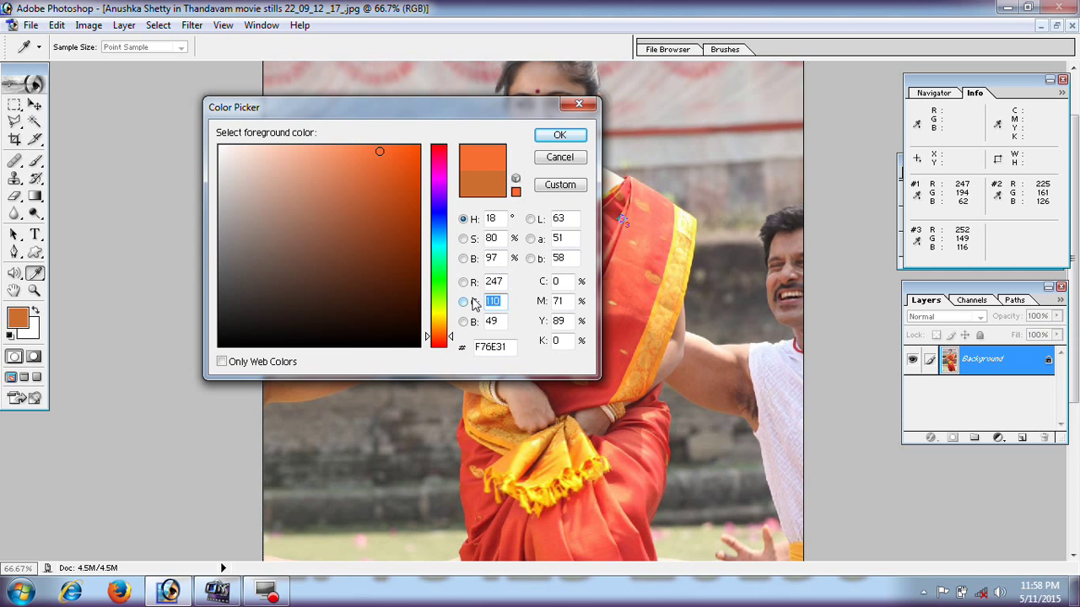
text(294)
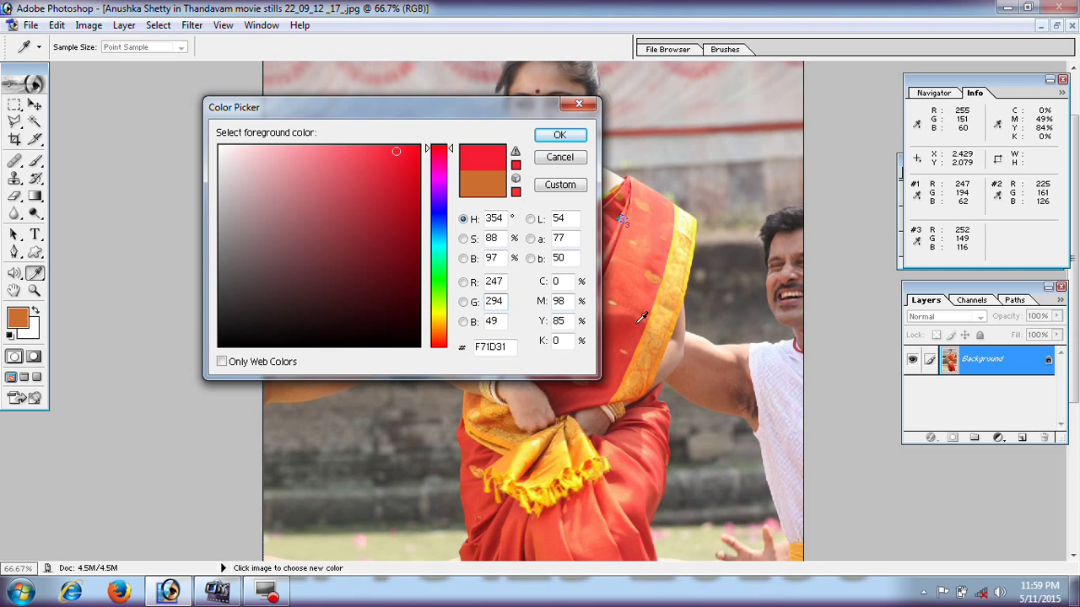
click(503, 323)
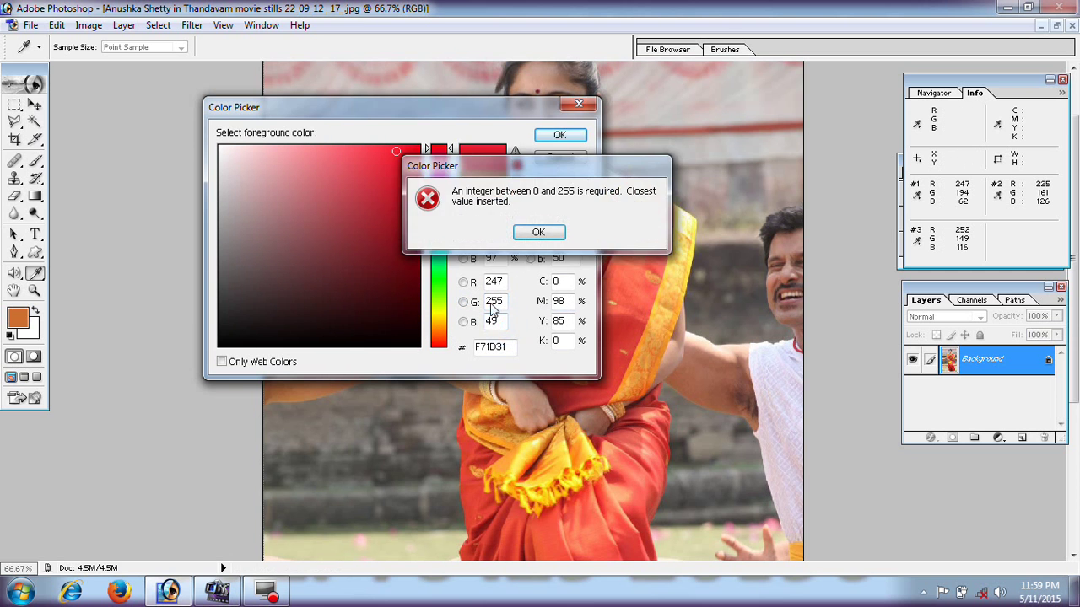
click(540, 231)
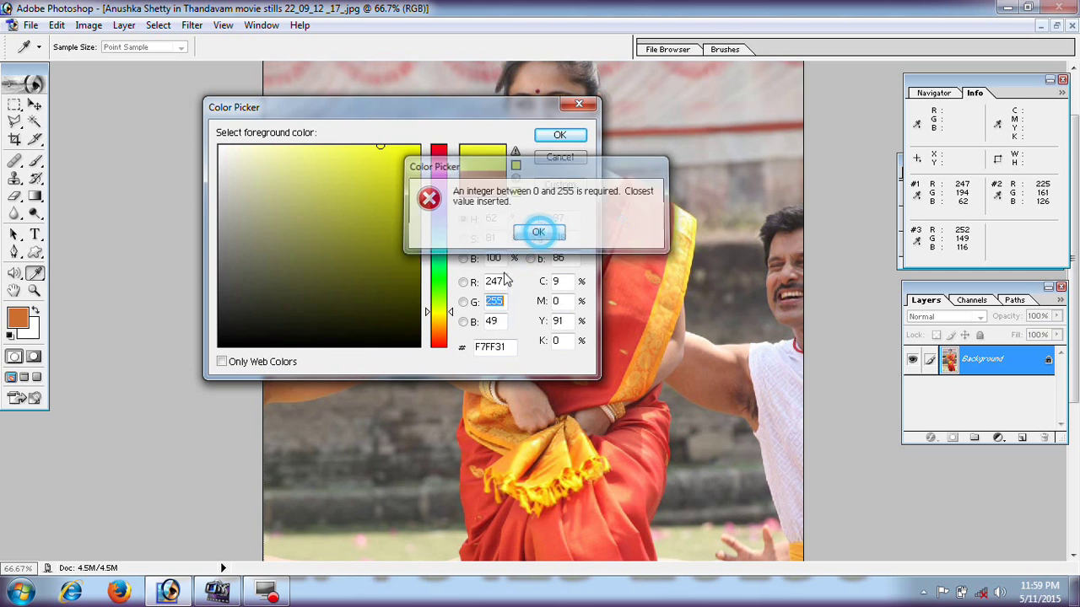
double_click(494, 323)
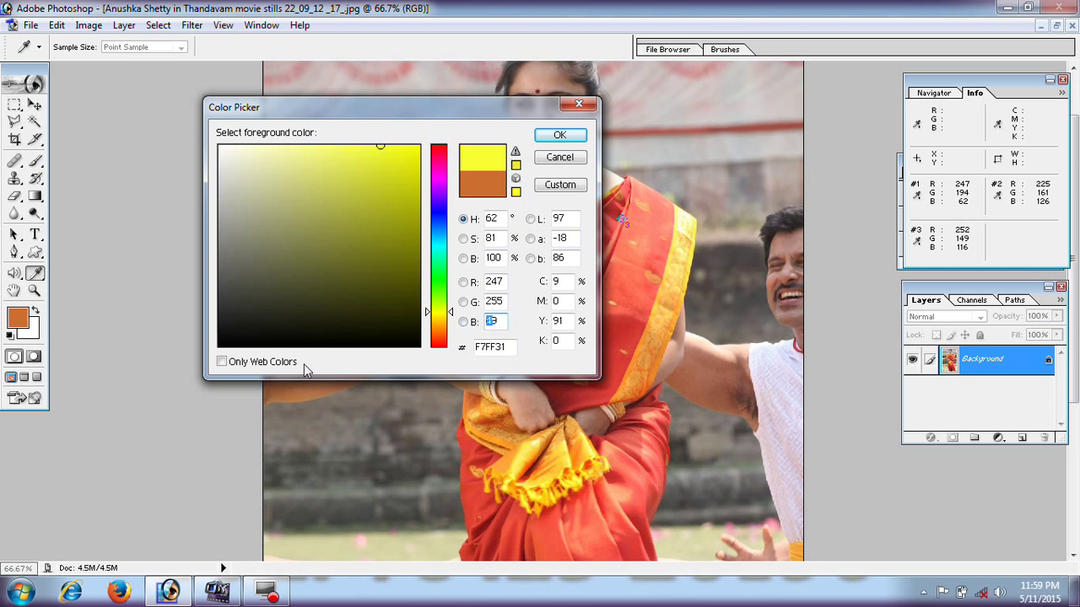
text(9)
text(2)
click(560, 135)
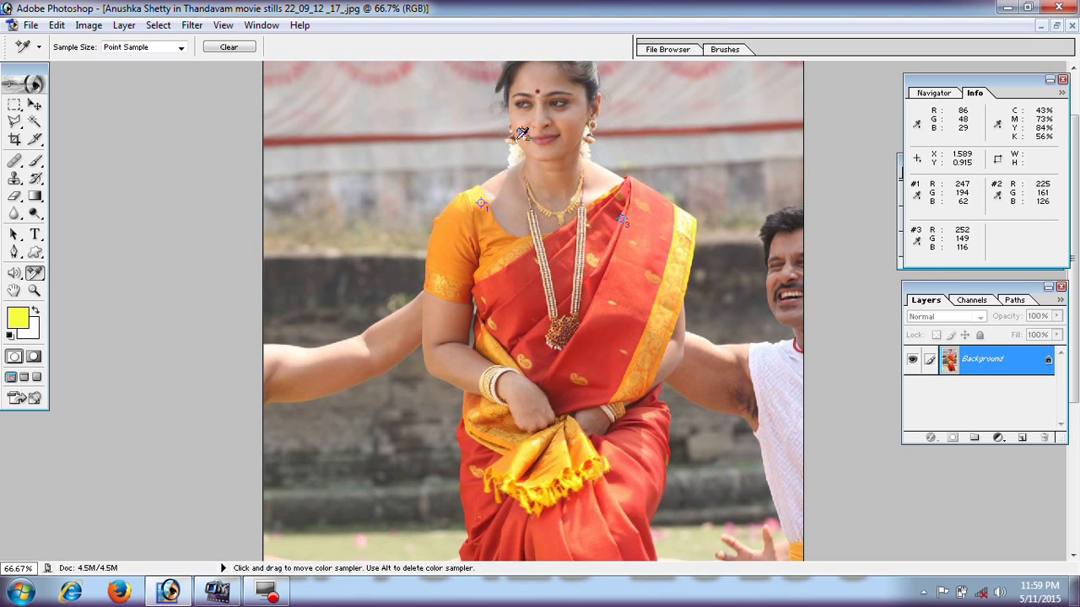
Enter R 225, G 161, B 126 in the Color Picker, matching sampler #2's peach.
click(14, 310)
click(18, 319)
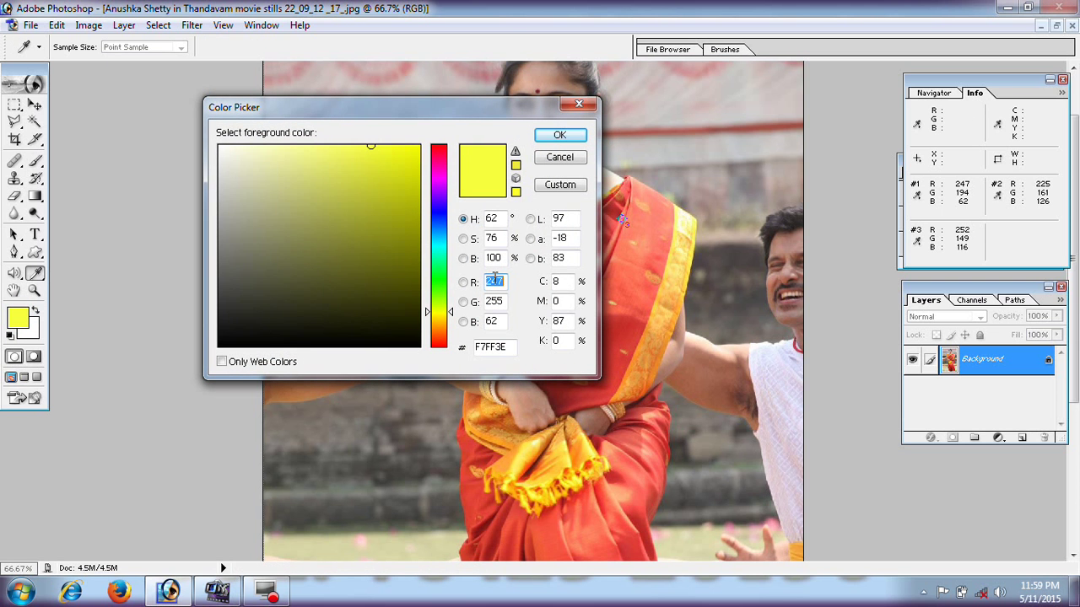
text(225)
click(497, 302)
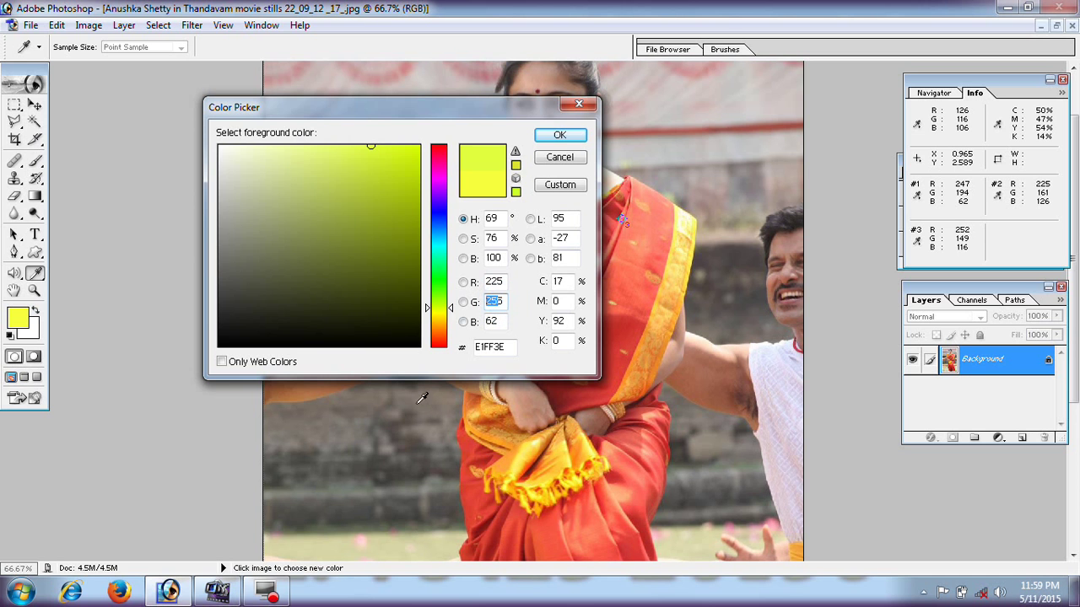
key(BackSpace)
text(16)
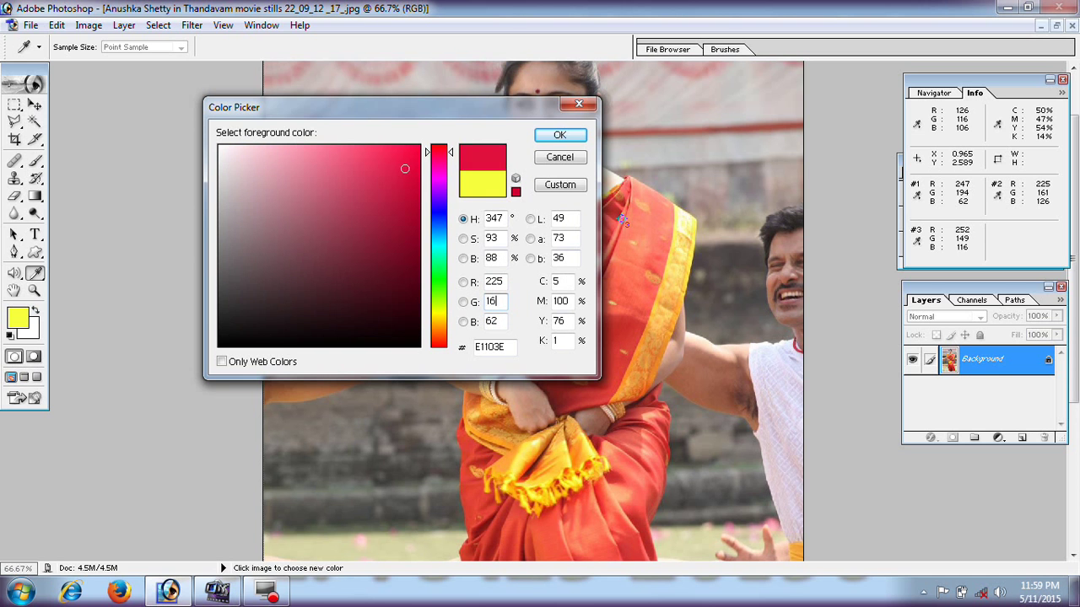
text(1)
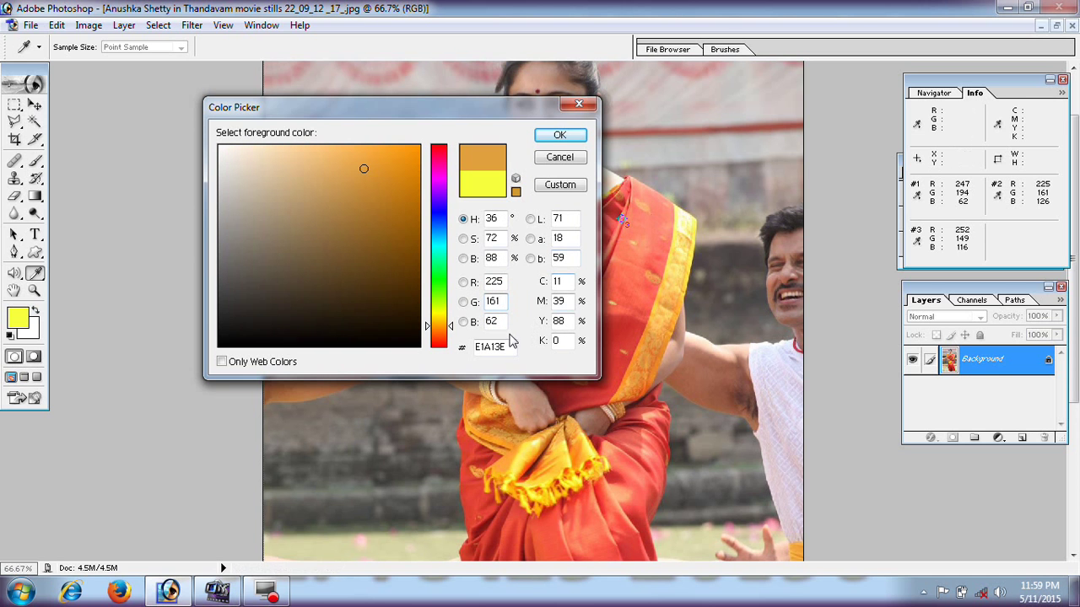
click(507, 324)
key(BackSpace)
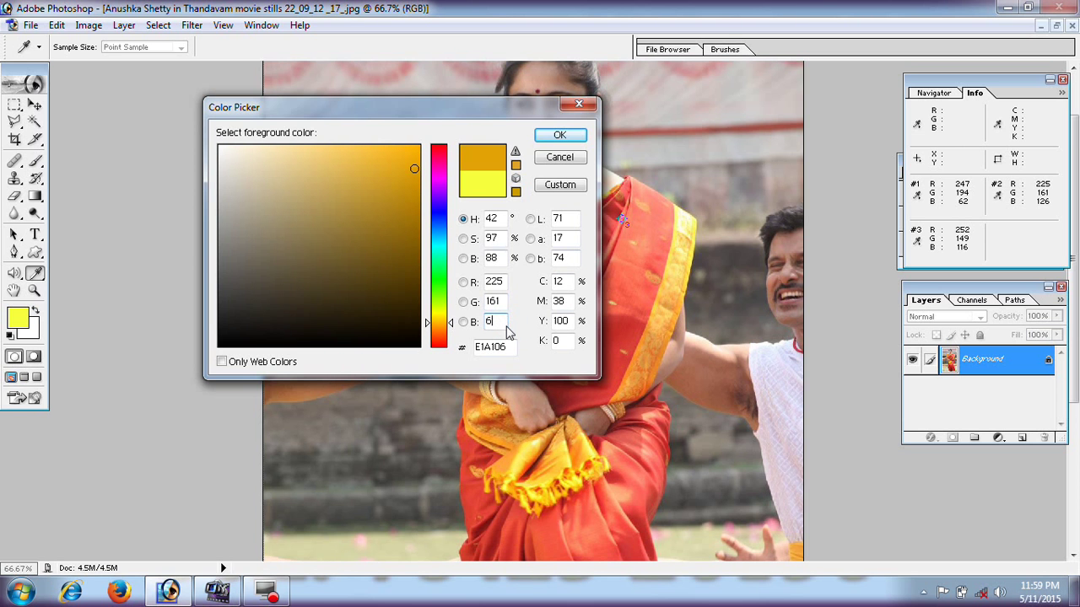
text(126)
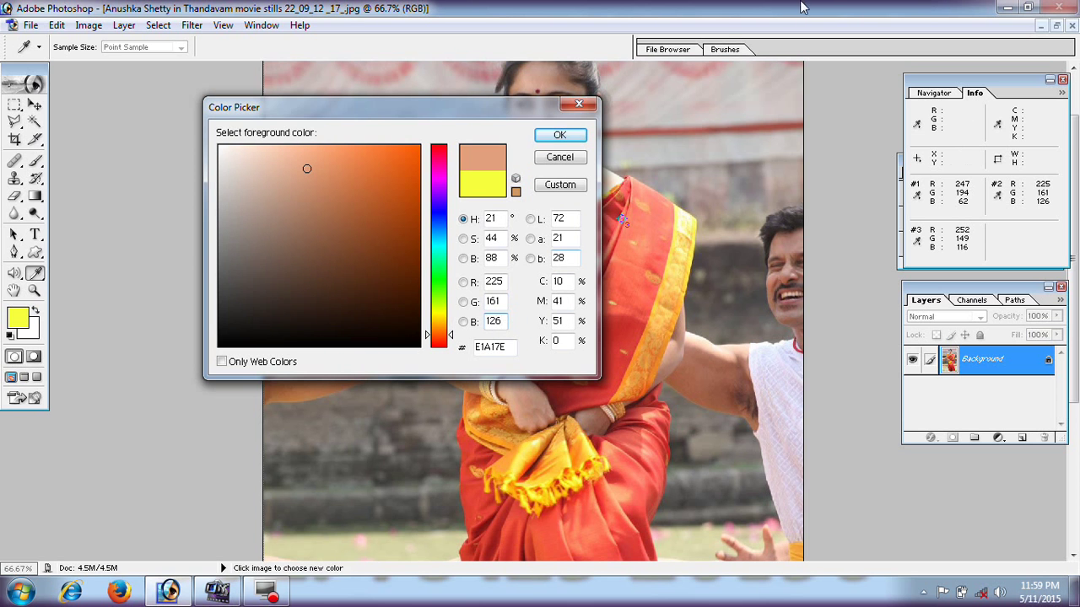
click(559, 135)
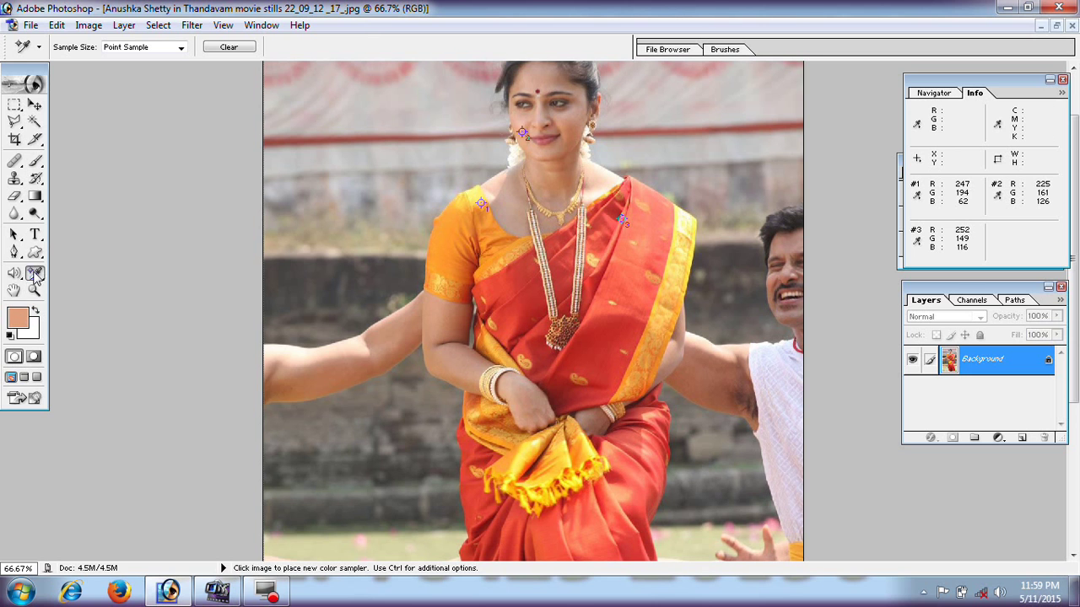
Set the Color Sampler sample size to 3 by 3 Average, dismissing the max-samplers warning.
drag(34, 272, 87, 300)
click(92, 290)
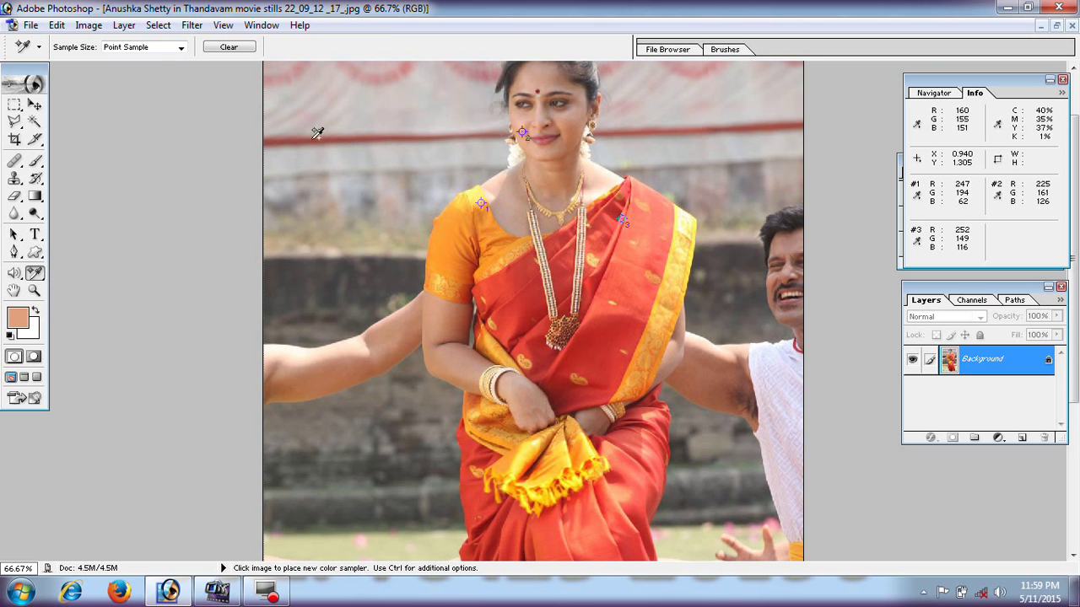
click(179, 48)
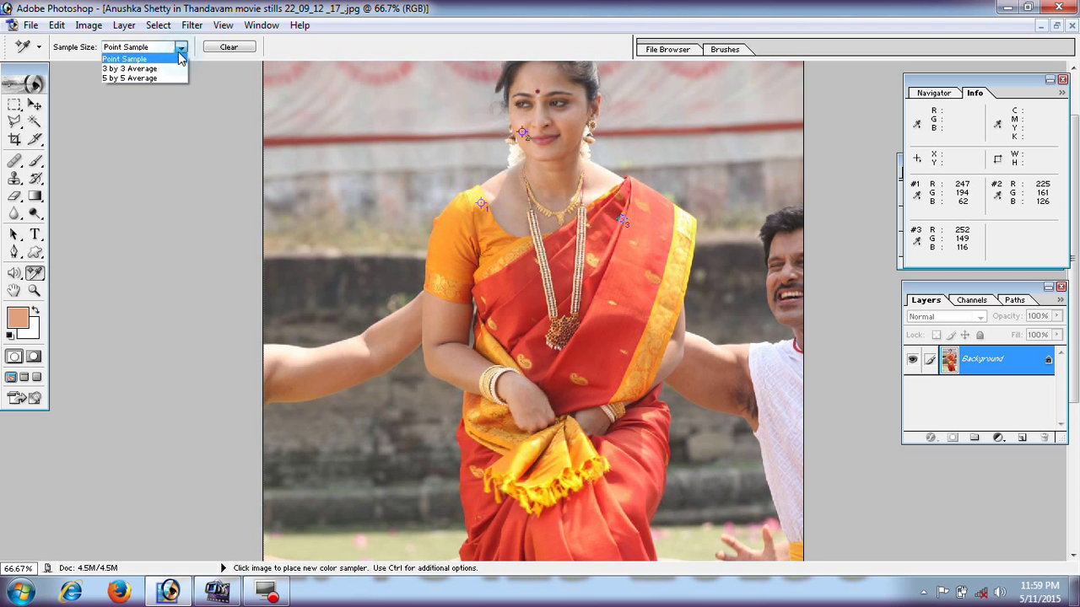
click(173, 69)
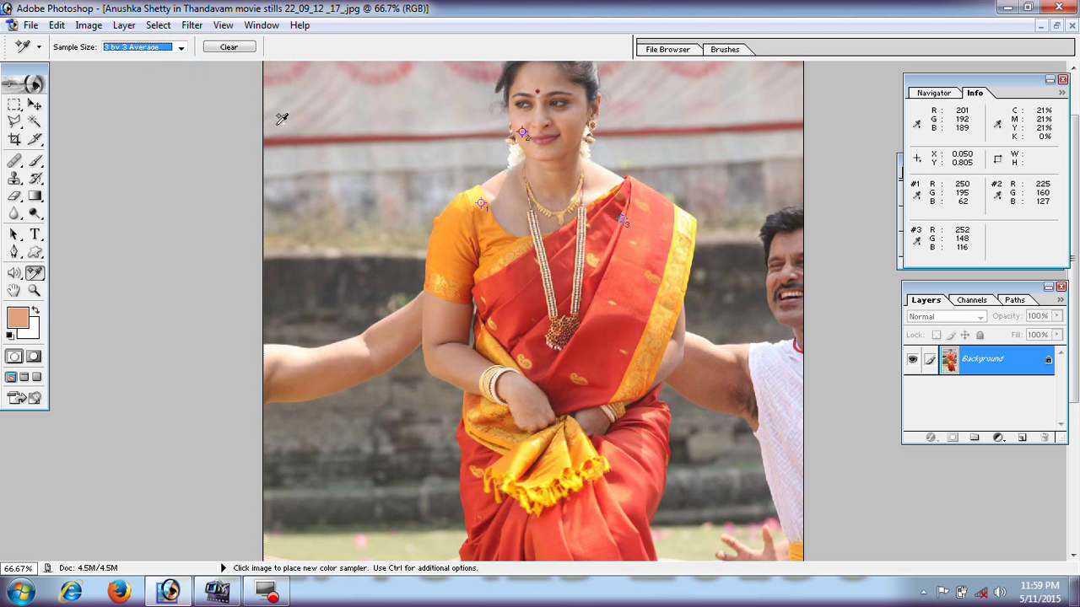
double_click(478, 266)
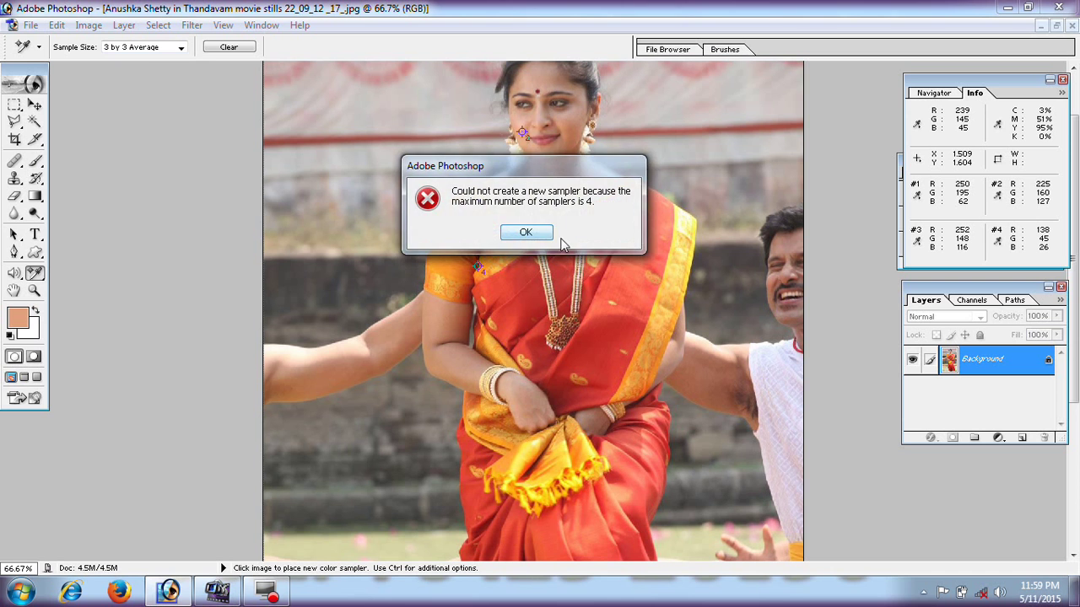
click(527, 227)
Switch sample size to 5 by 5 Average and clear all colour samplers.
click(146, 48)
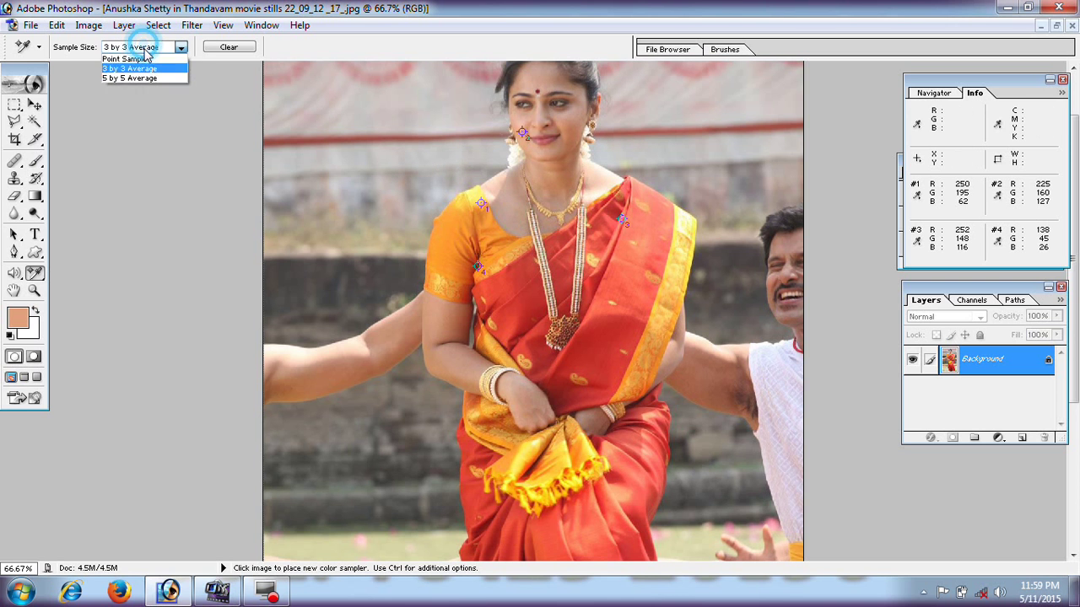
click(145, 78)
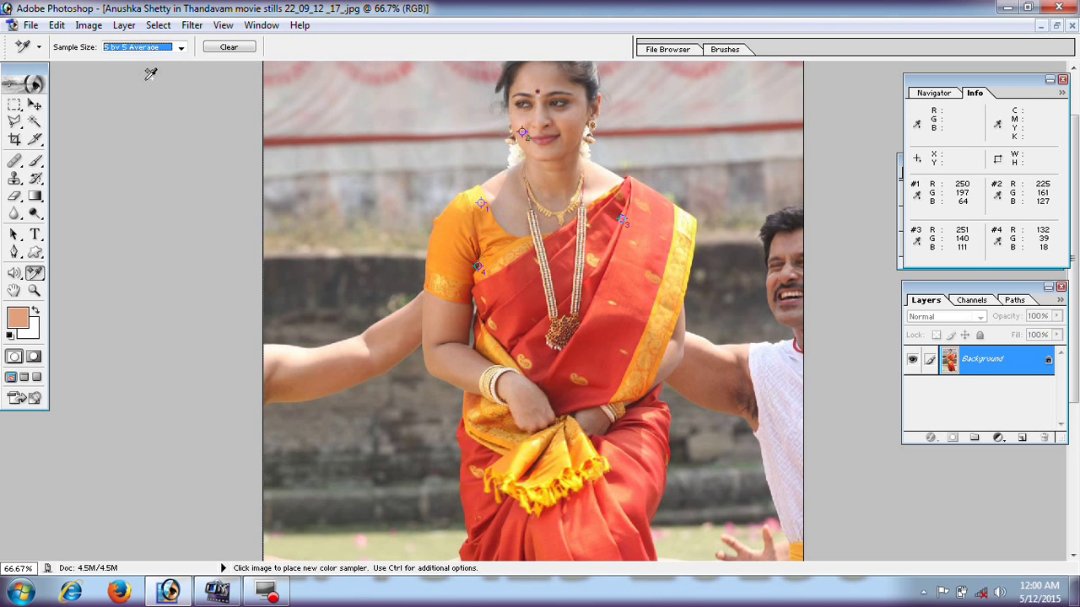
click(544, 316)
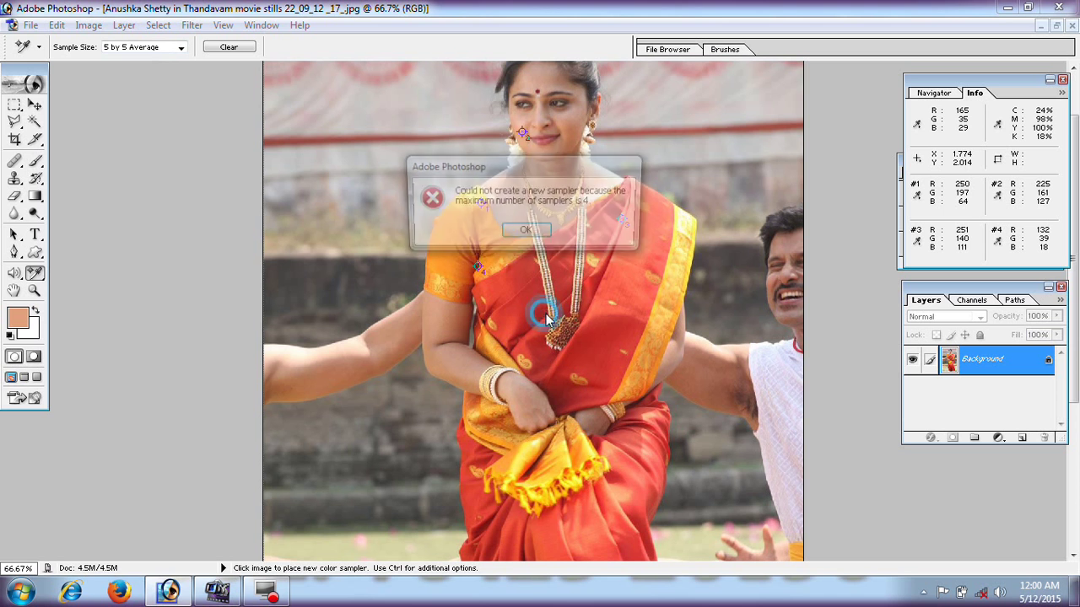
click(531, 228)
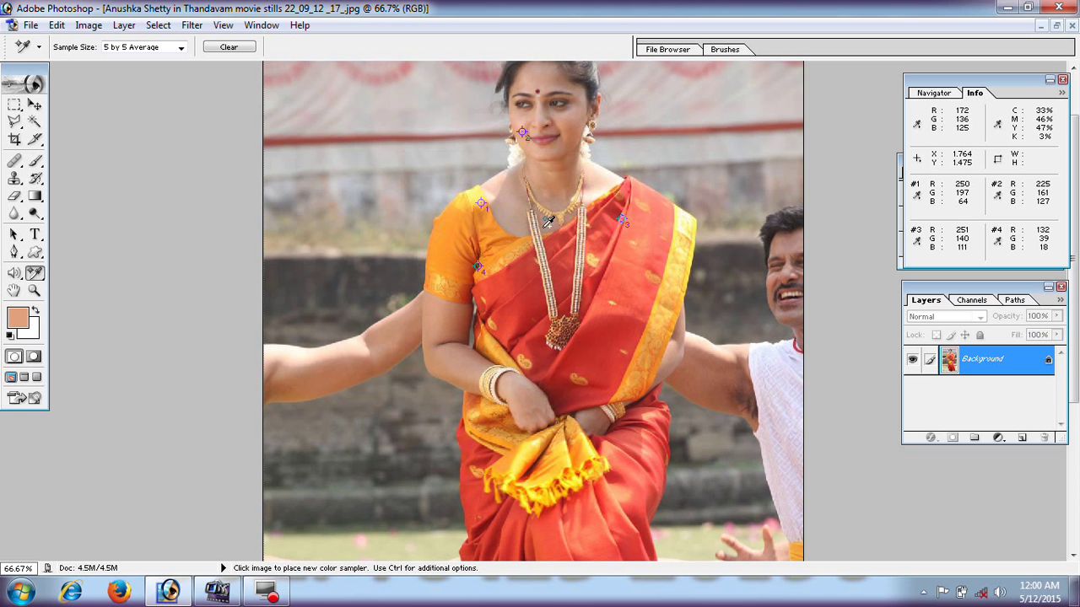
click(229, 49)
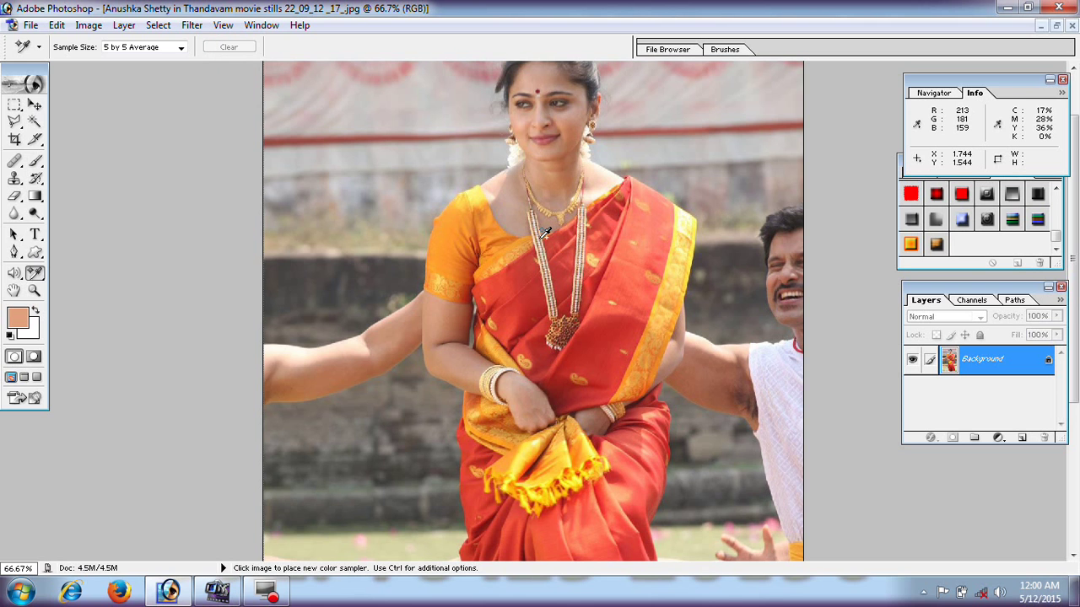
click(34, 273)
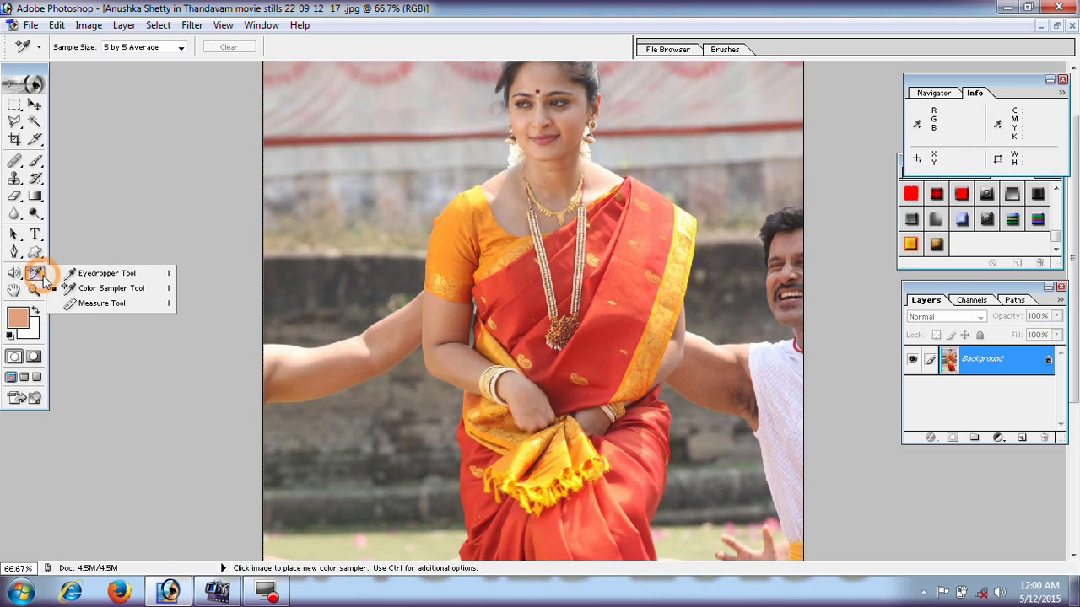
Draw Measure Tool lines from neck over the face and along the saree border, then clear readings.
click(97, 306)
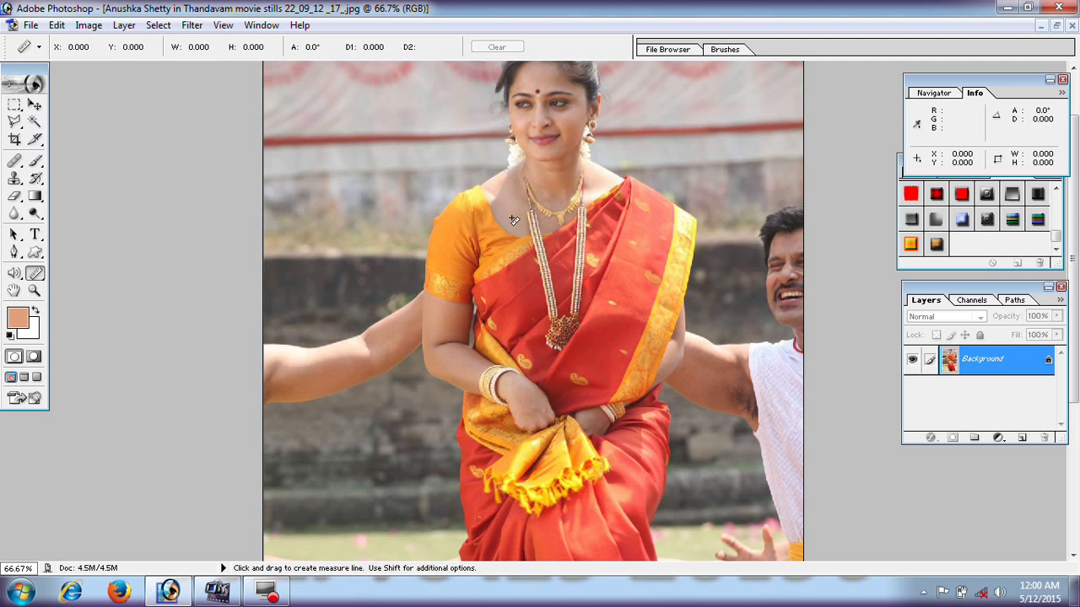
drag(513, 212, 518, 141)
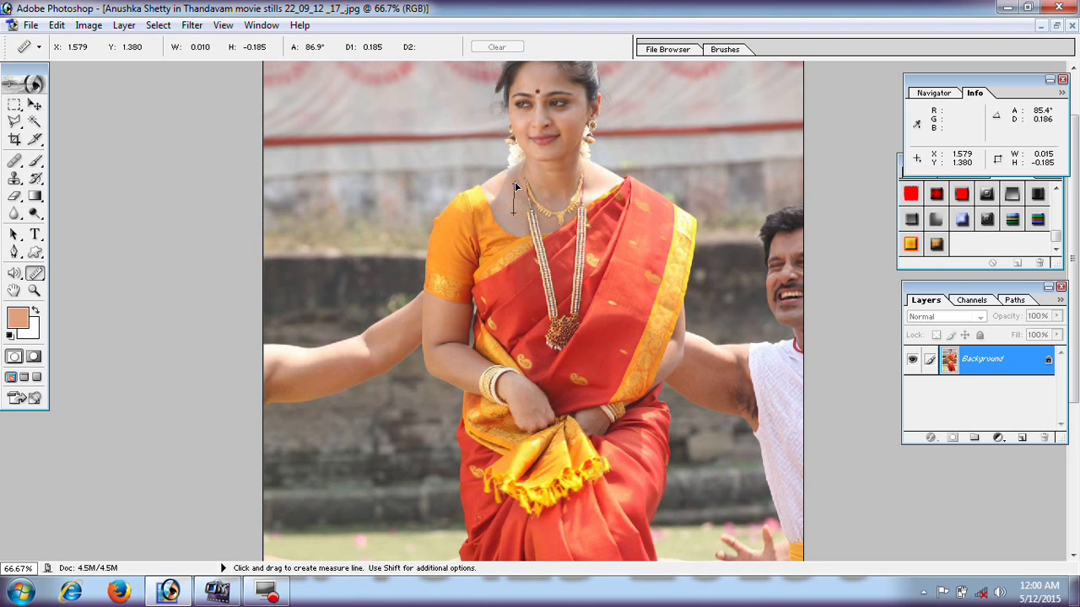
drag(518, 141, 521, 95)
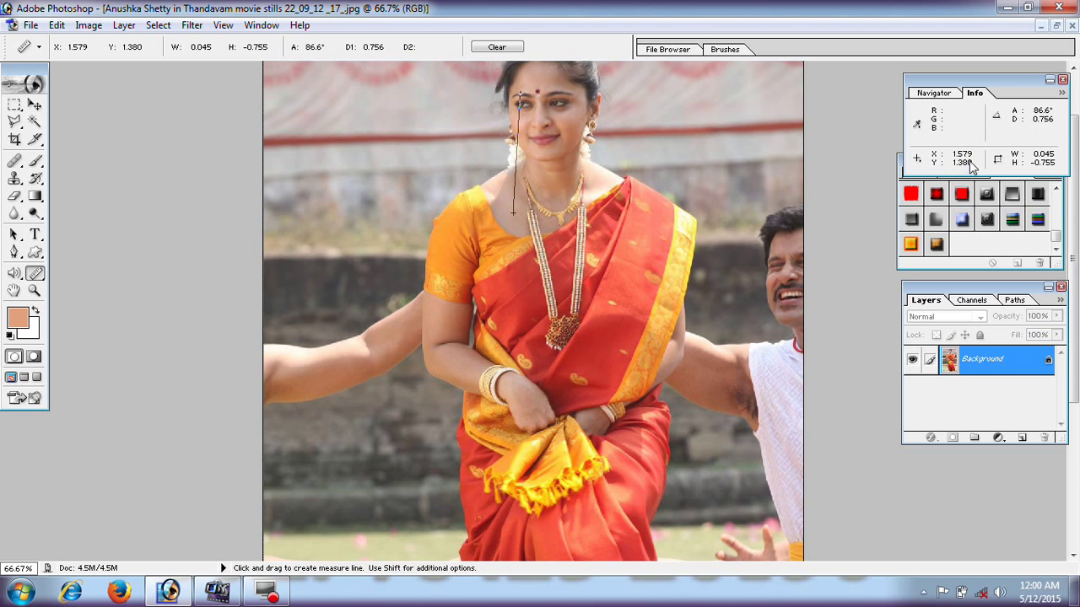
click(18, 318)
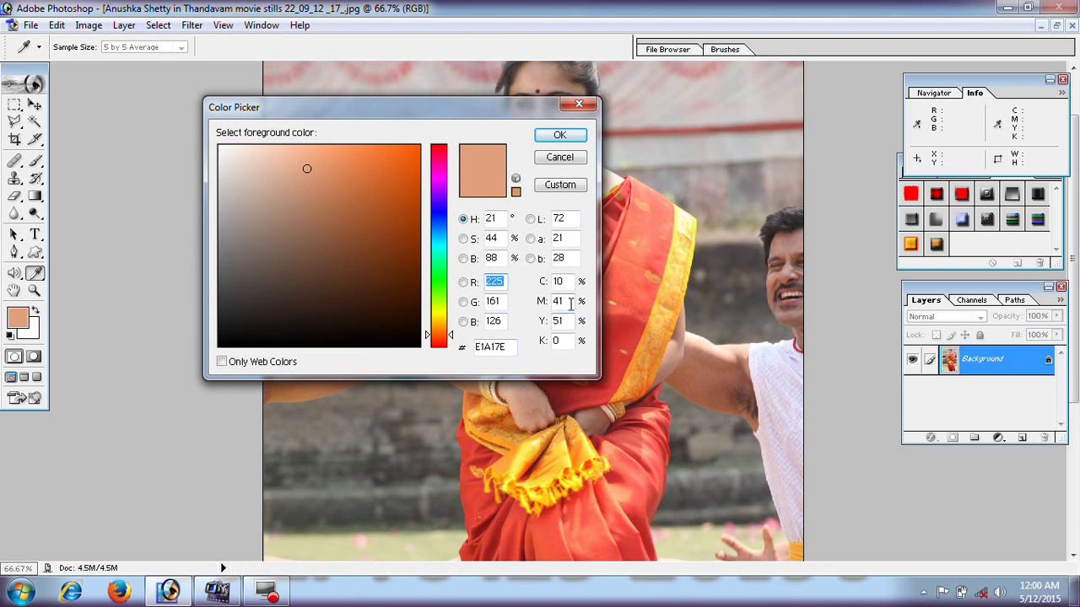
click(564, 162)
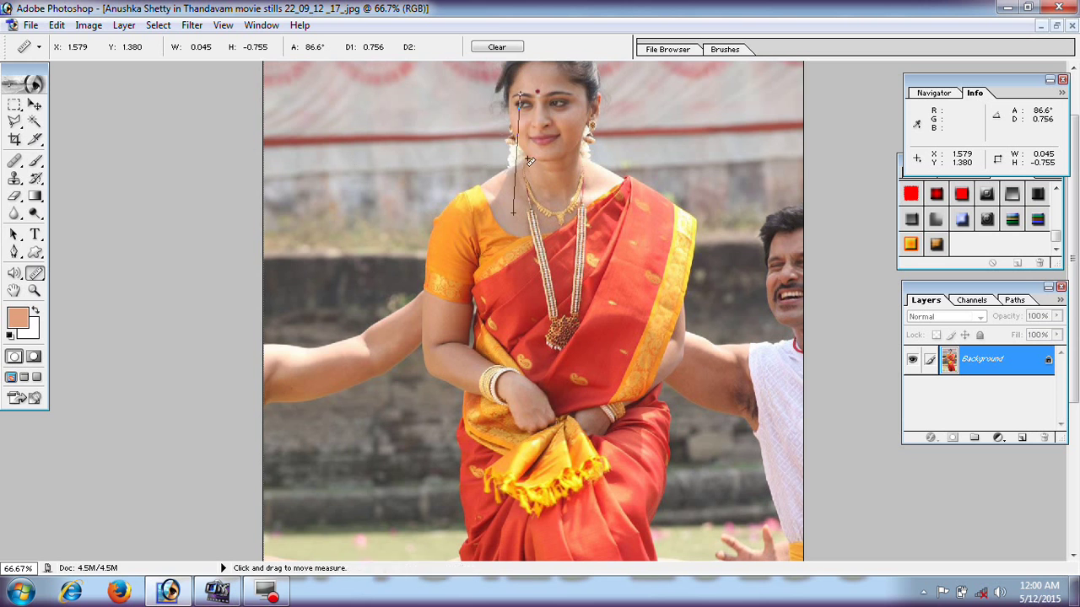
drag(633, 350, 625, 183)
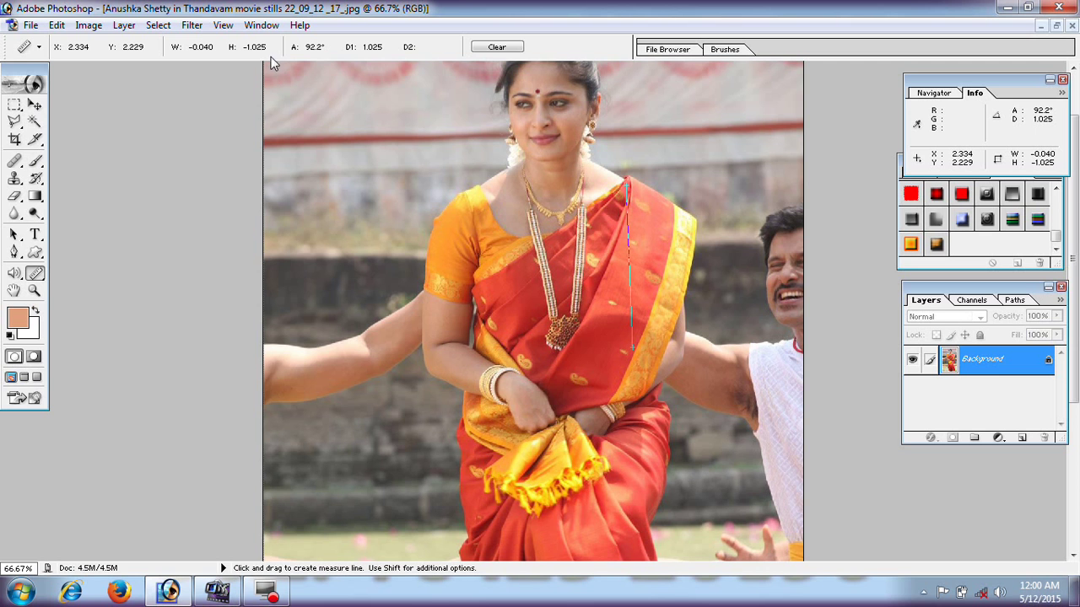
click(496, 49)
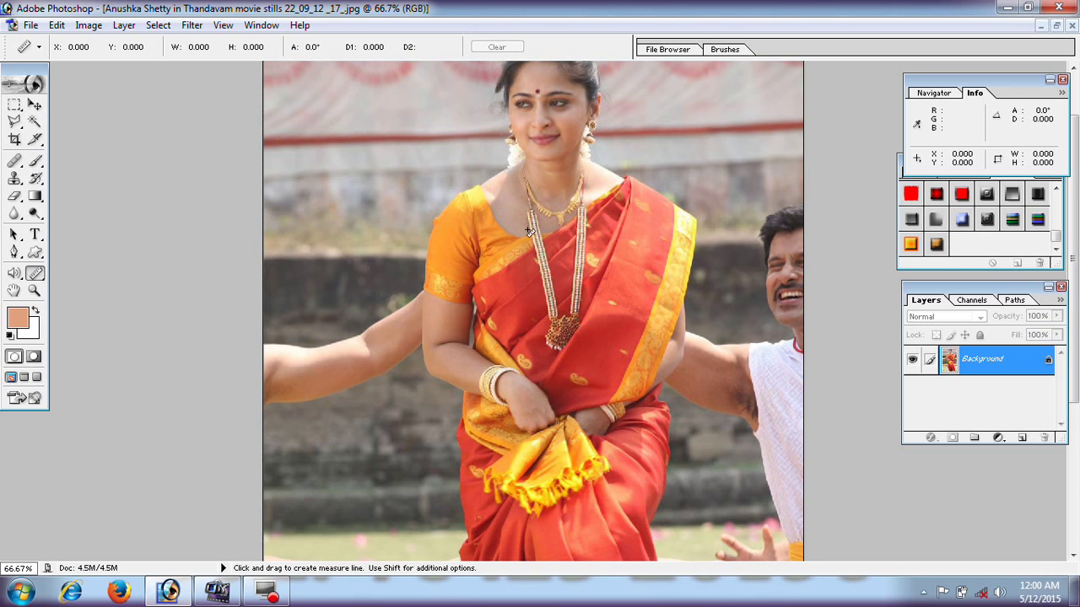
Switch to the Move Tool, reset default black and white colours, and close the Navigator/Info palette.
click(35, 275)
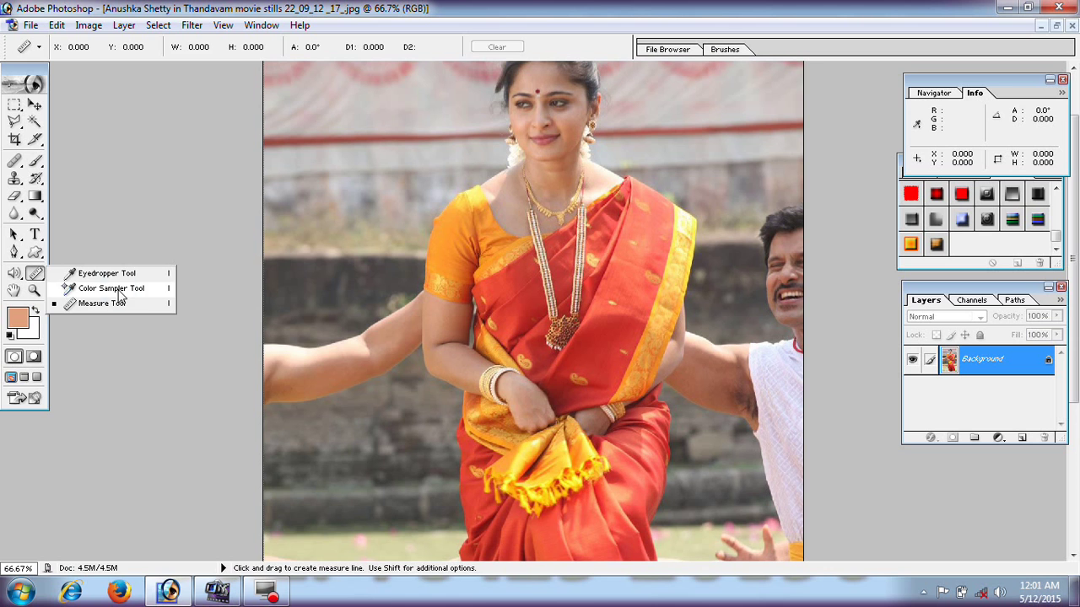
click(120, 291)
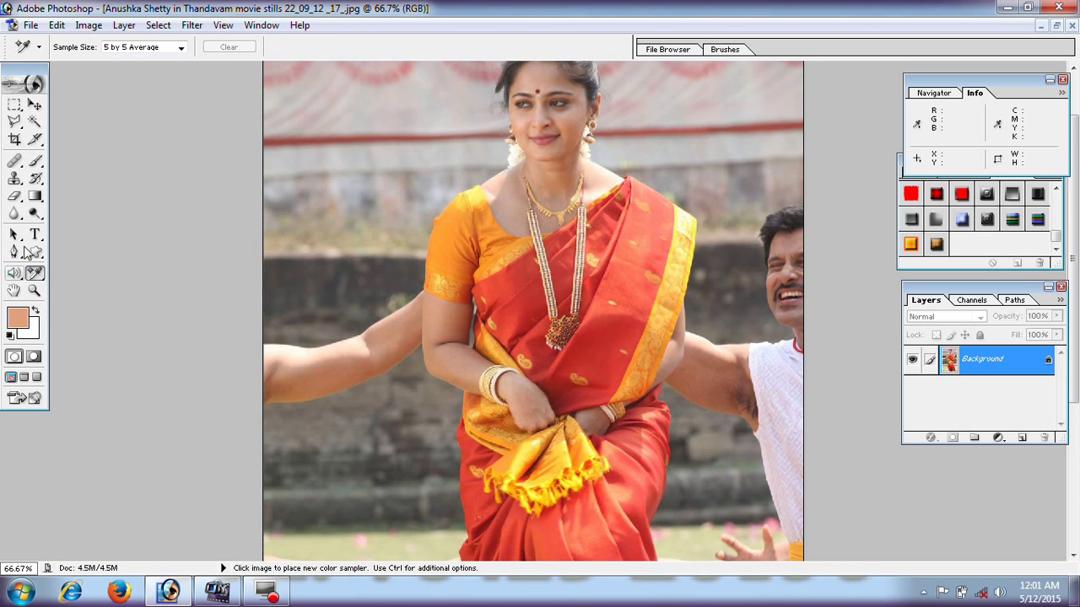
click(35, 104)
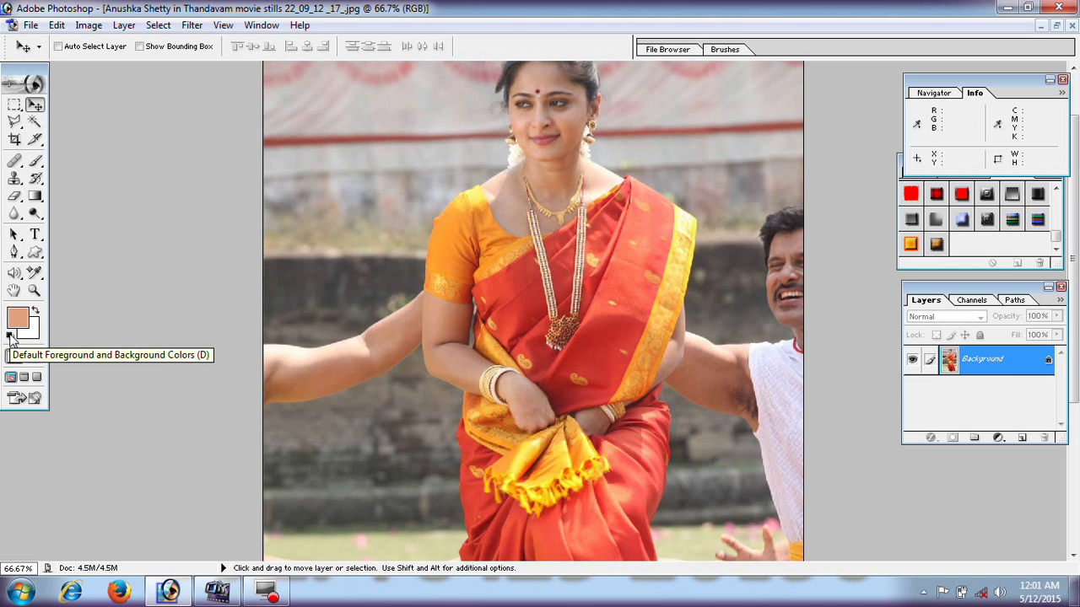
click(11, 339)
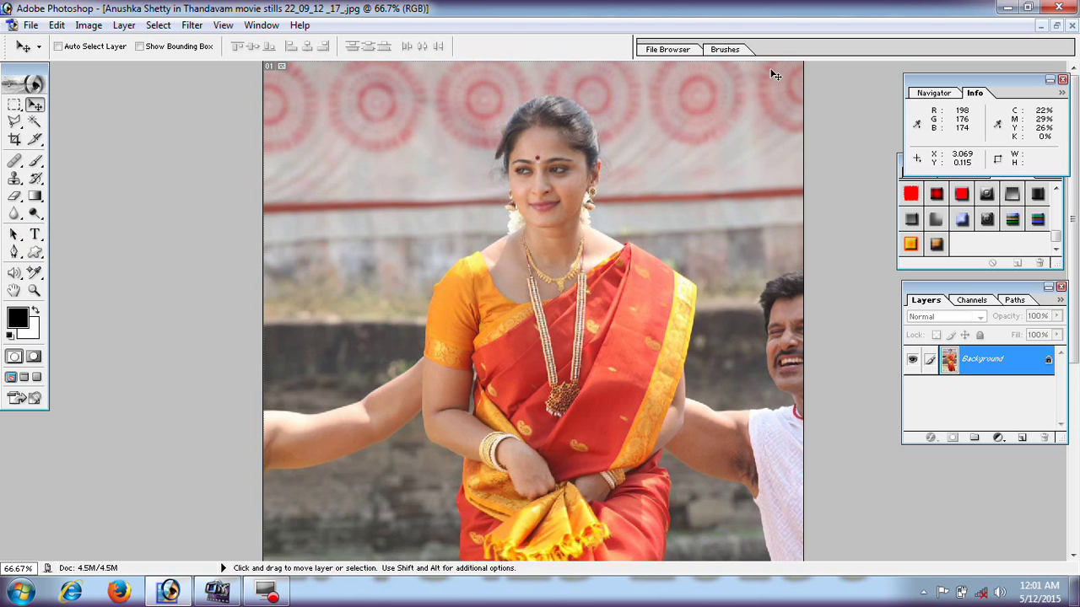
click(1062, 80)
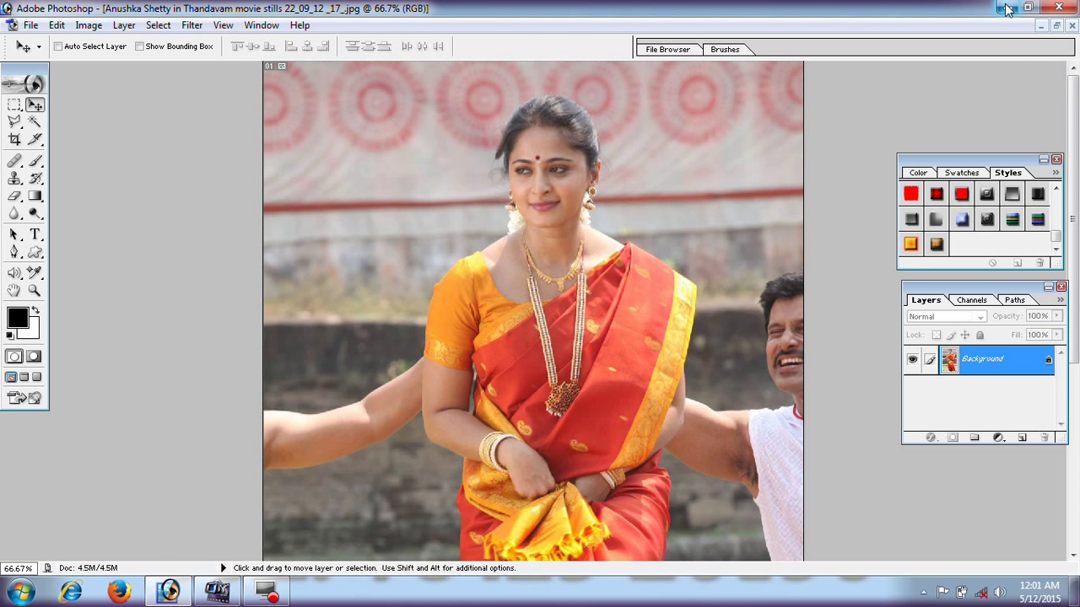